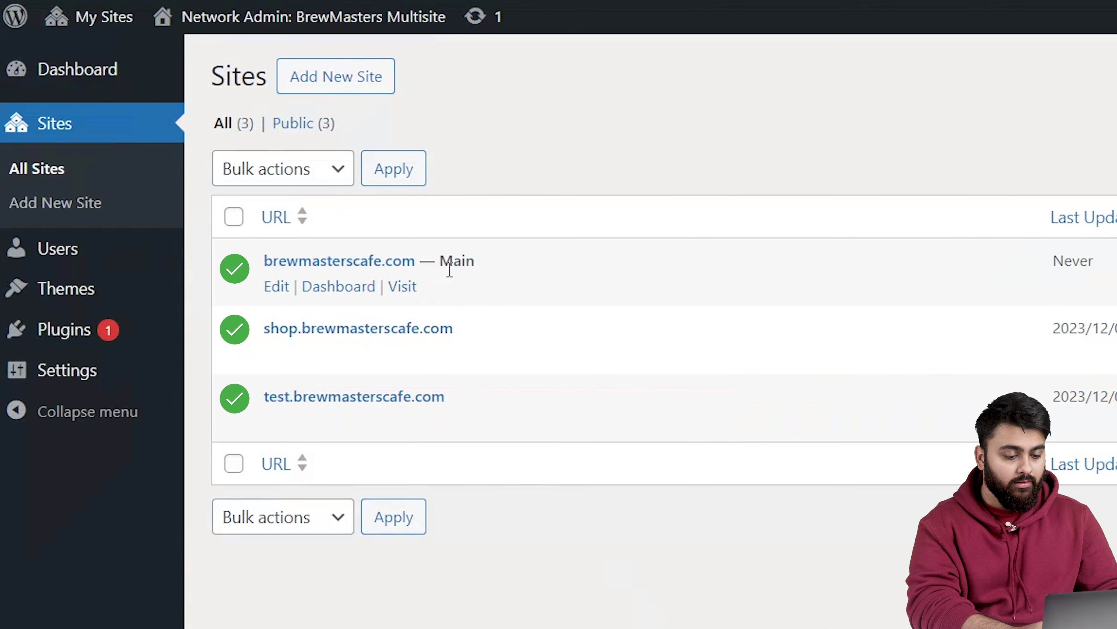
{"action": "left_click_drag", "start_coordinate": [479, 267], "coordinate": [440, 262]}
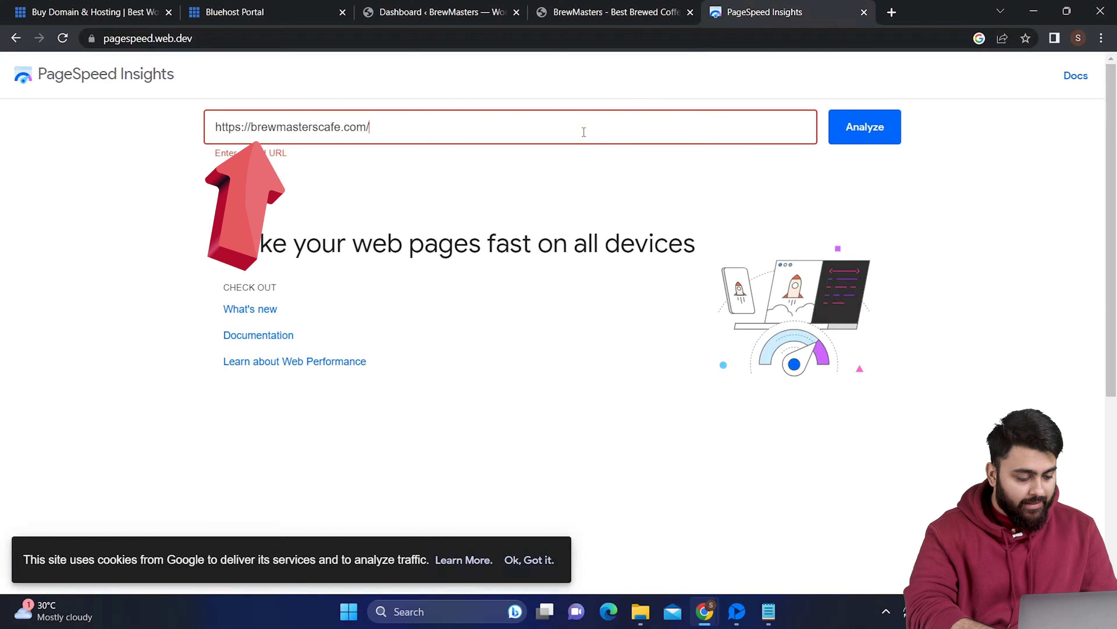
{"action": "left_click", "coordinate": [887, 137]}
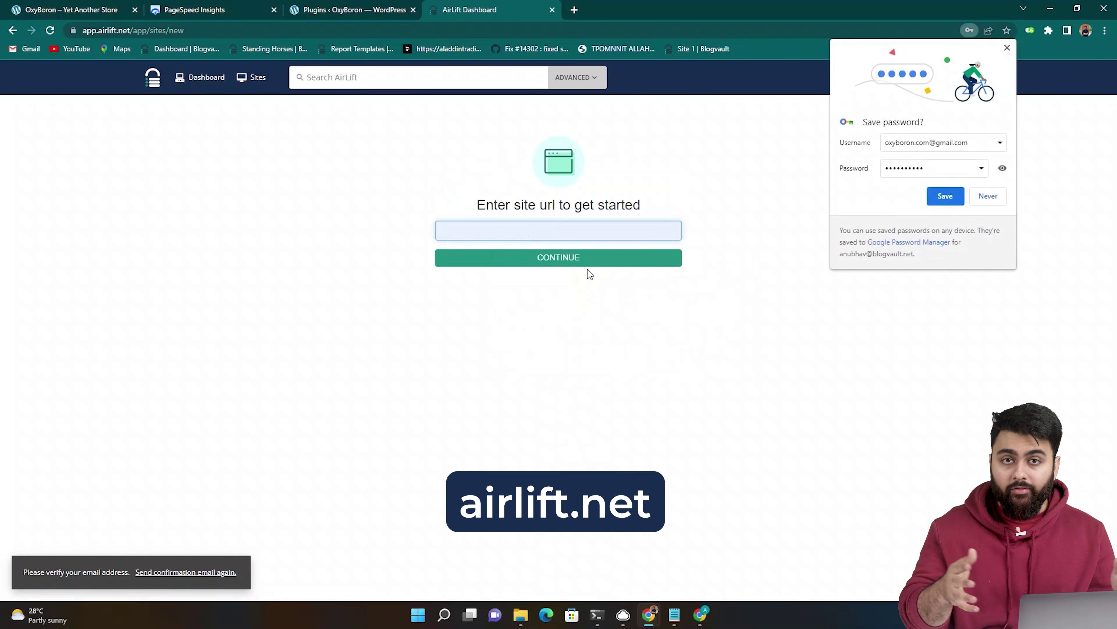
Paste brewmasterscafe.com into AirLift's 'Enter site url' field.
{"action": "type", "text": "brewmasterscafe.com"}
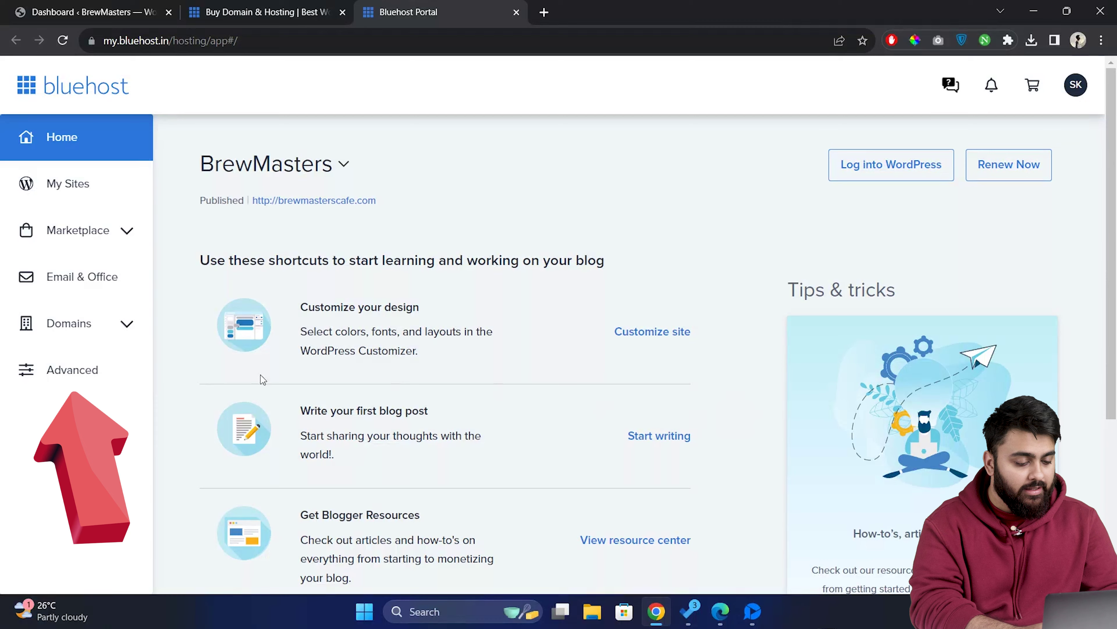
Open cPanel from the hosting dashboard and launch its File Manager.
{"action": "left_click", "coordinate": [149, 377]}
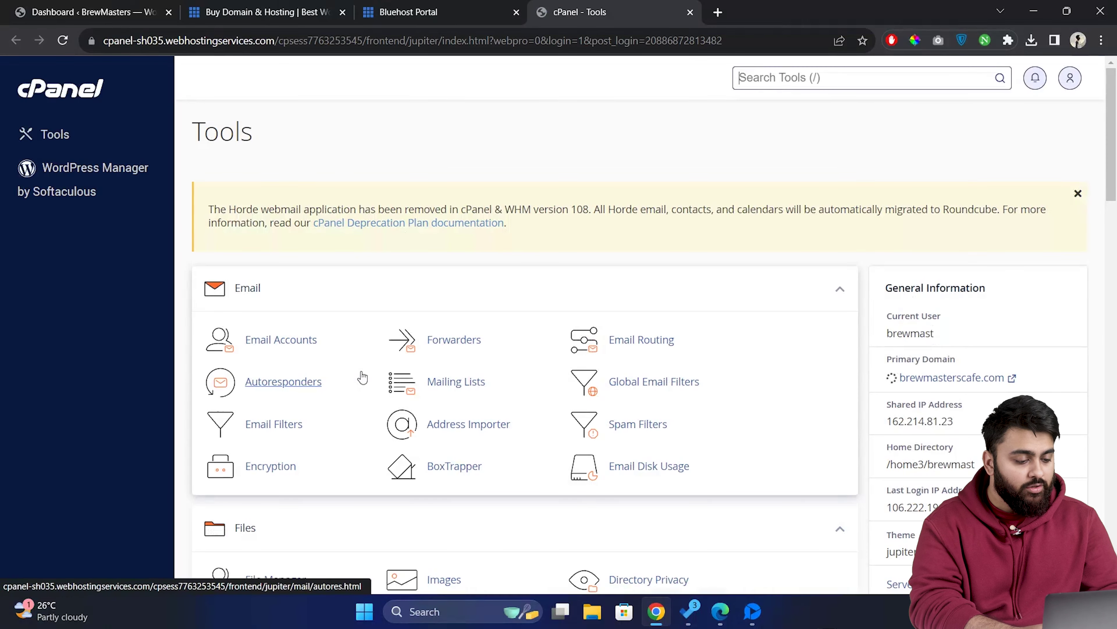
{"action": "scroll", "coordinate": [374, 362], "scroll_direction": "down", "scroll_amount": 2}
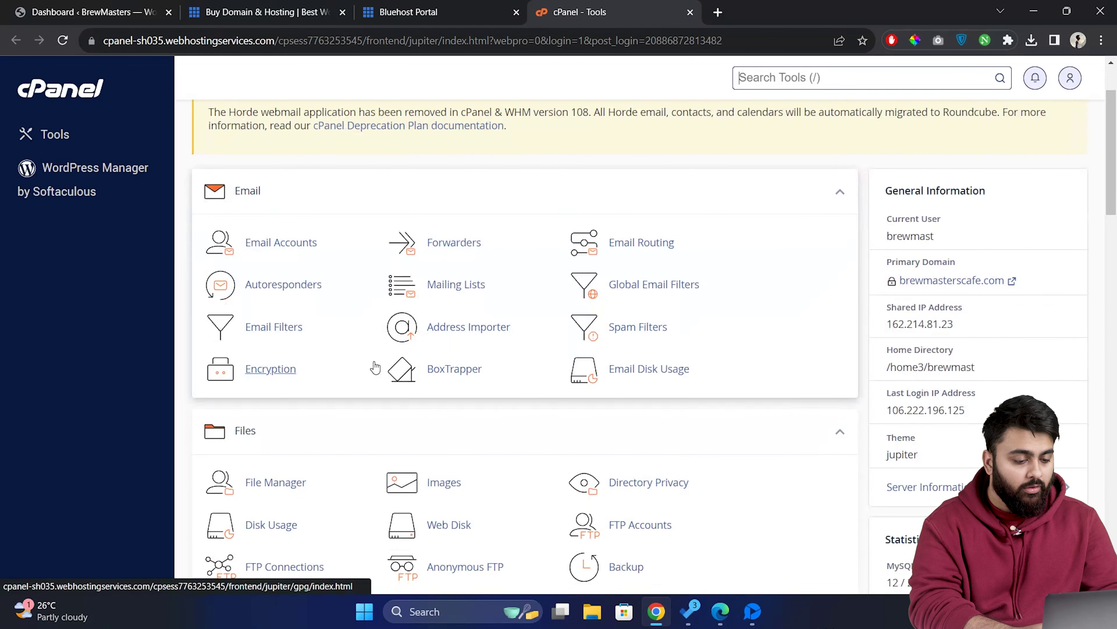
{"action": "scroll", "coordinate": [373, 362], "scroll_direction": "down", "scroll_amount": 2}
{"action": "scroll", "coordinate": [346, 368], "scroll_direction": "up", "scroll_amount": 1}
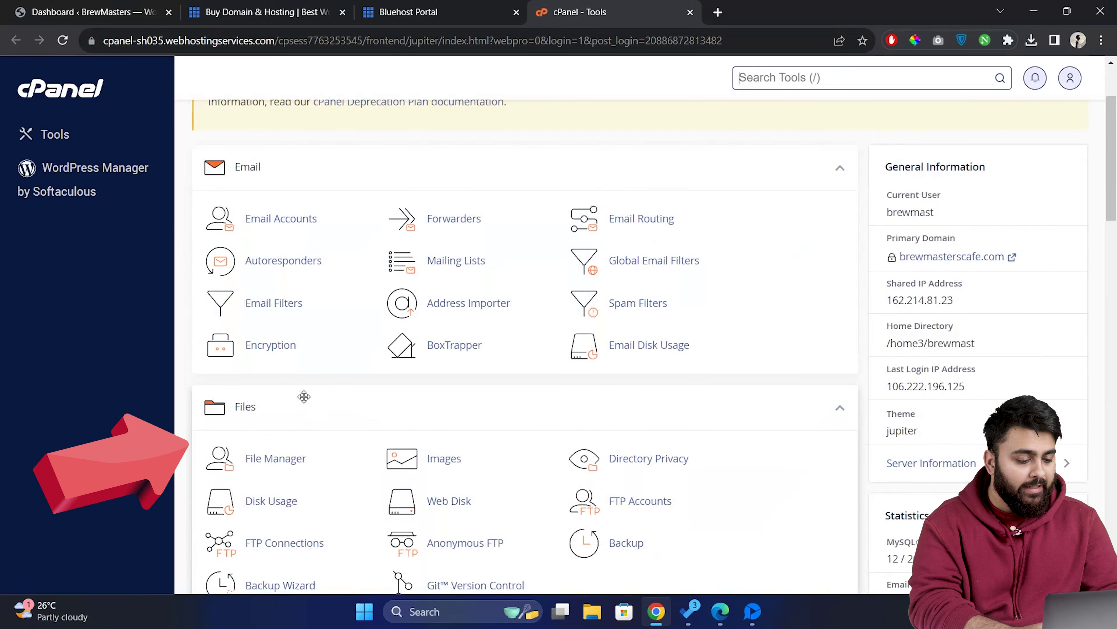
{"action": "left_click", "coordinate": [281, 434]}
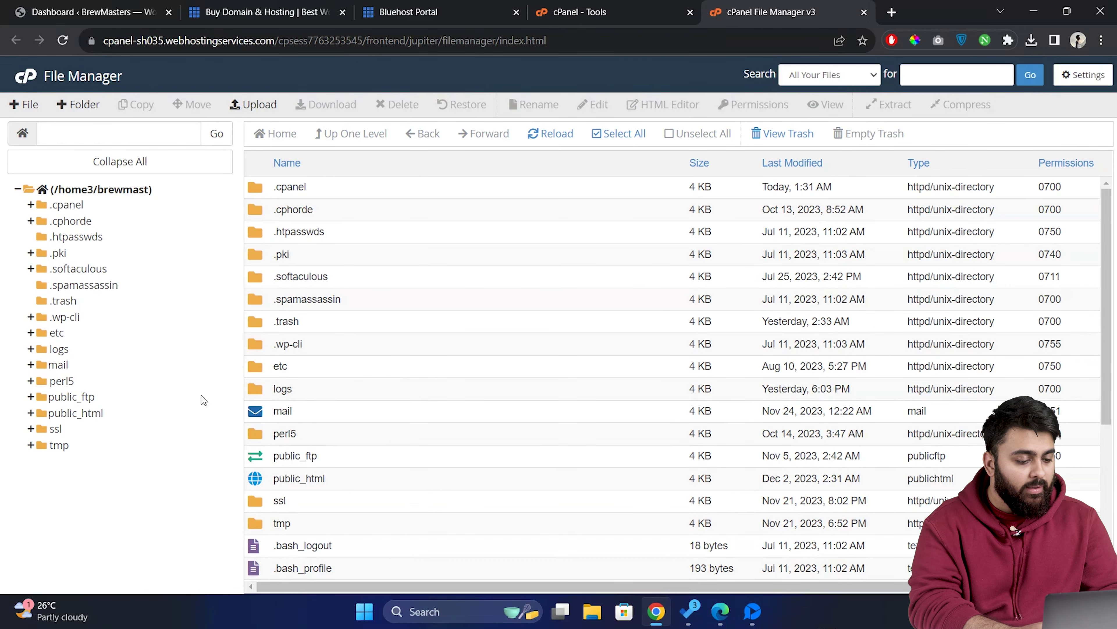
In public_html, open wp-config.php in the file editor.
{"action": "left_click", "coordinate": [88, 413]}
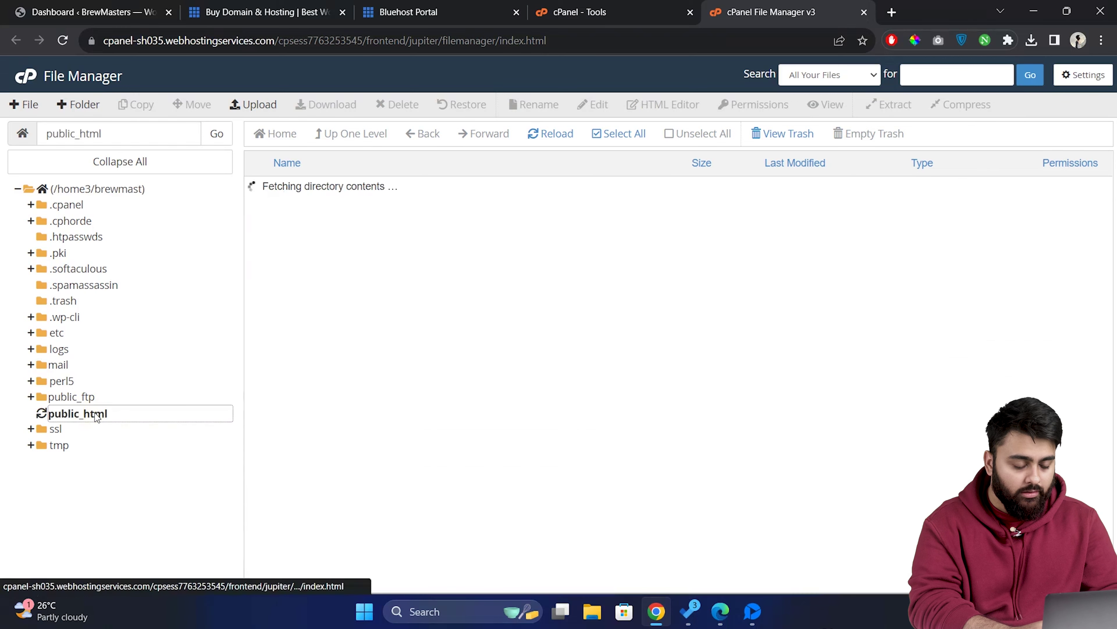
{"action": "scroll", "coordinate": [330, 377], "scroll_direction": "down", "scroll_amount": 3}
{"action": "left_click", "coordinate": [345, 368]}
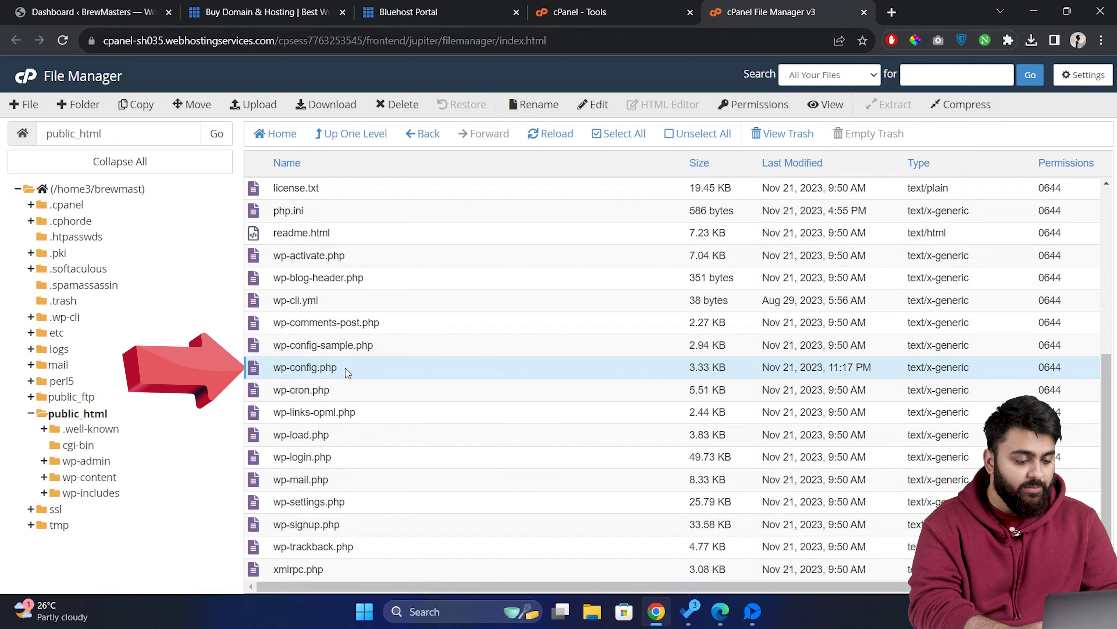
{"action": "right_click", "coordinate": [346, 368]}
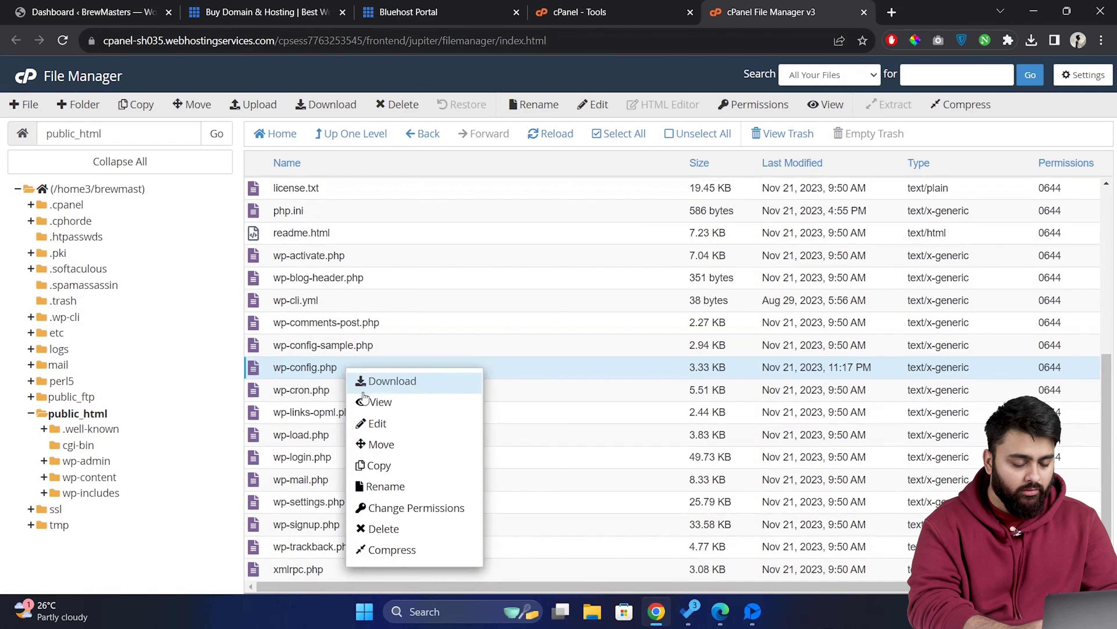
{"action": "left_click", "coordinate": [398, 424]}
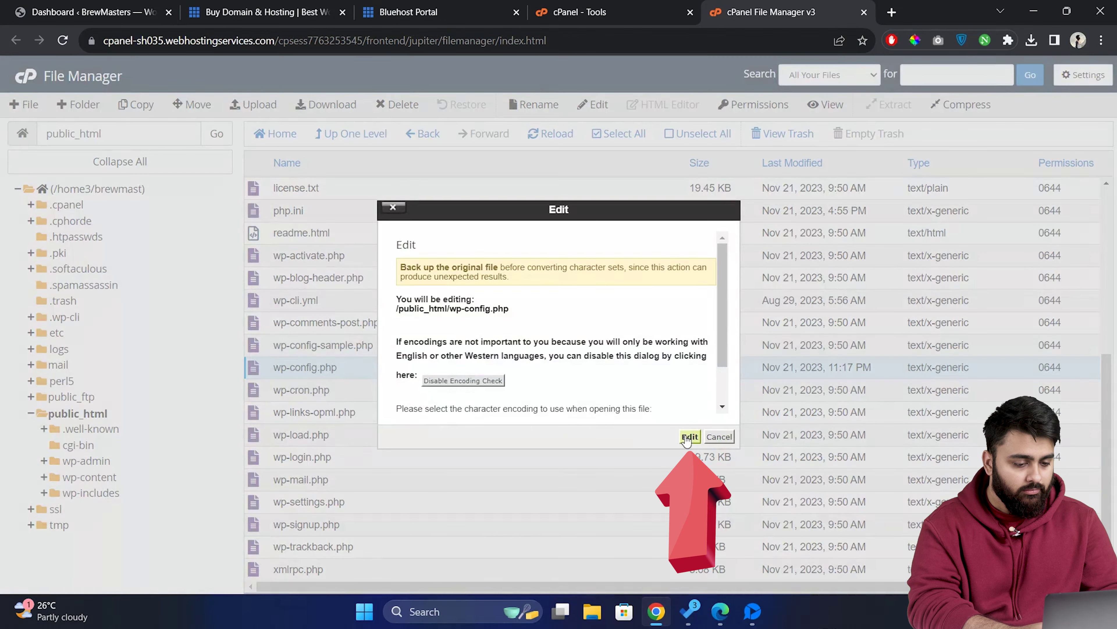
Add define('WP_ALLOW_MULTISITE', true); to wp-config.php and save the file.
{"action": "left_click", "coordinate": [689, 436]}
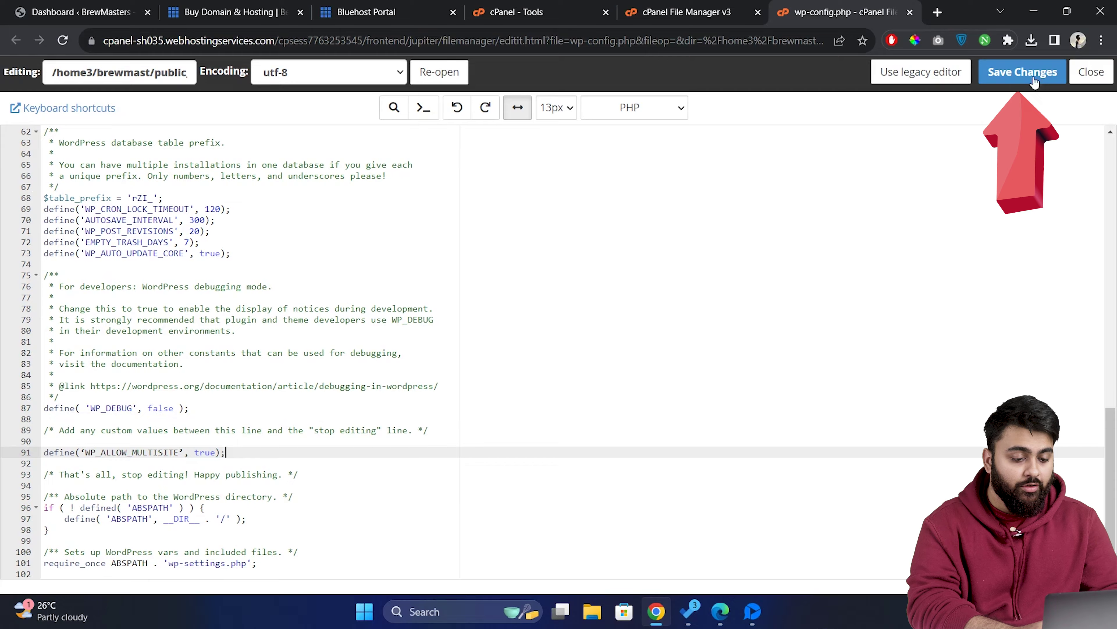
{"action": "left_click", "coordinate": [1029, 71]}
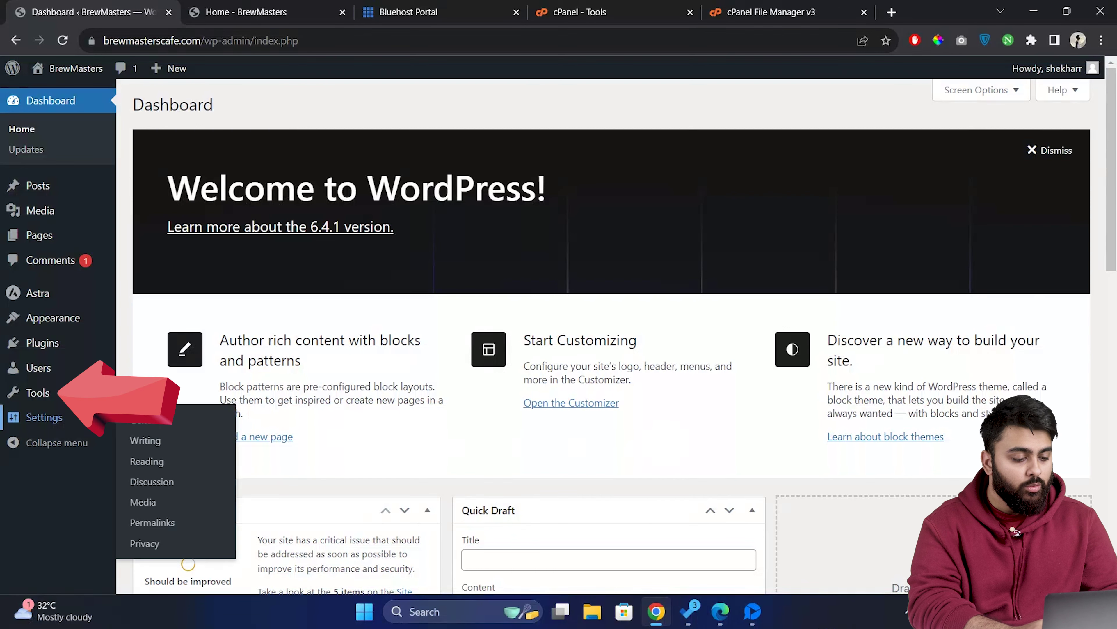
Install a sub-domain network titled 'BrewMasters Multisite' from Tools > Network Setup.
{"action": "mouse_move", "coordinate": [37, 393]}
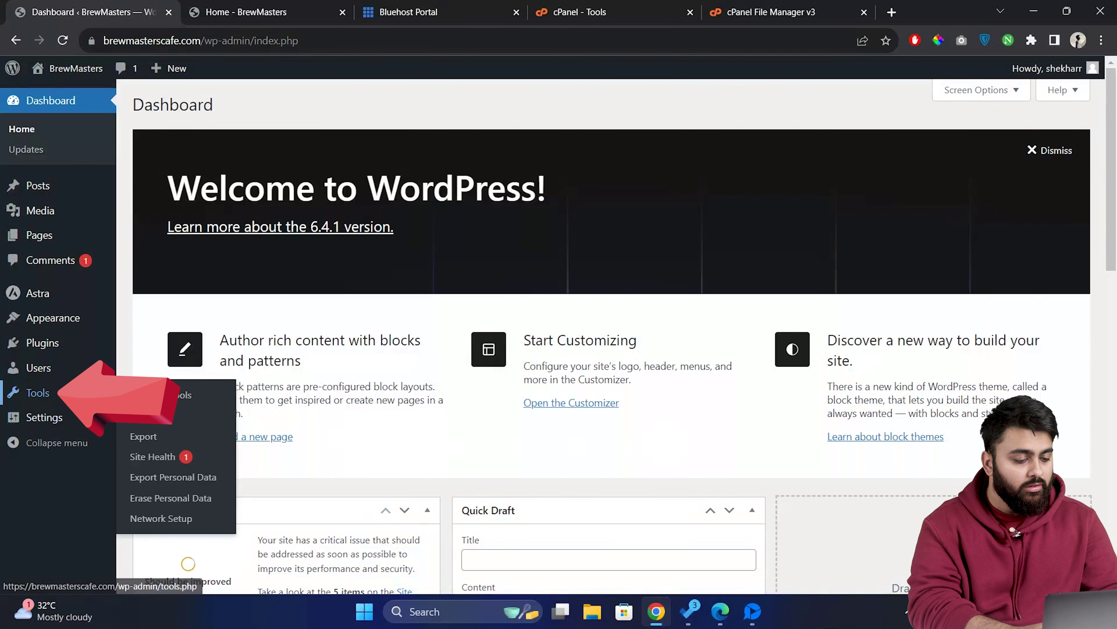
{"action": "left_click", "coordinate": [211, 526]}
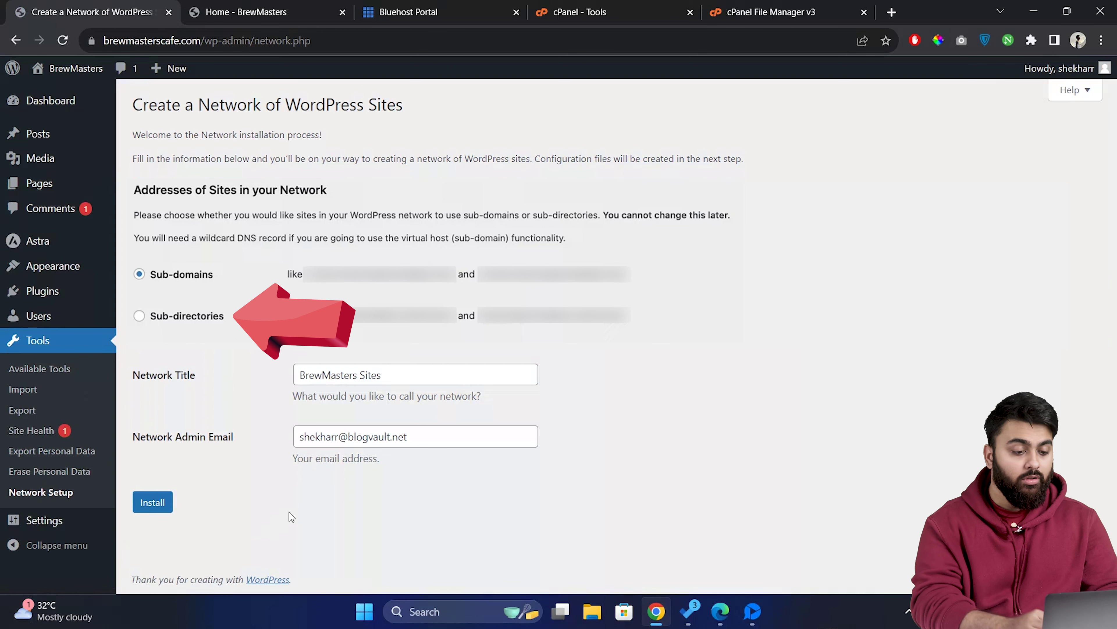
{"action": "left_click", "coordinate": [418, 370]}
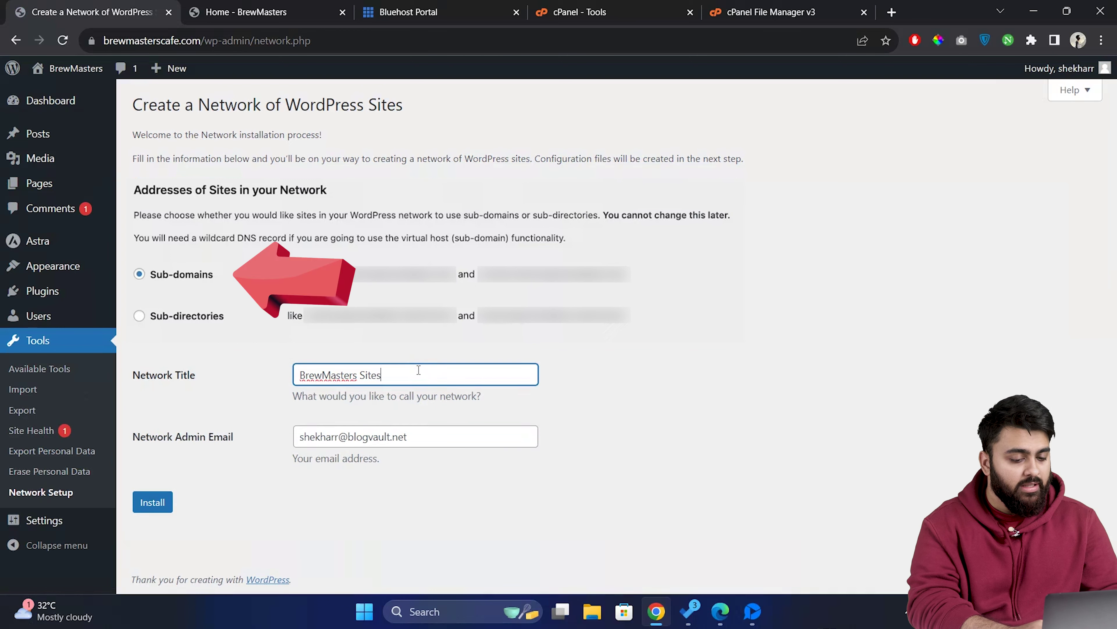
{"action": "triple_click", "coordinate": [419, 370]}
{"action": "type", "text": "BrewMasters Multi"}
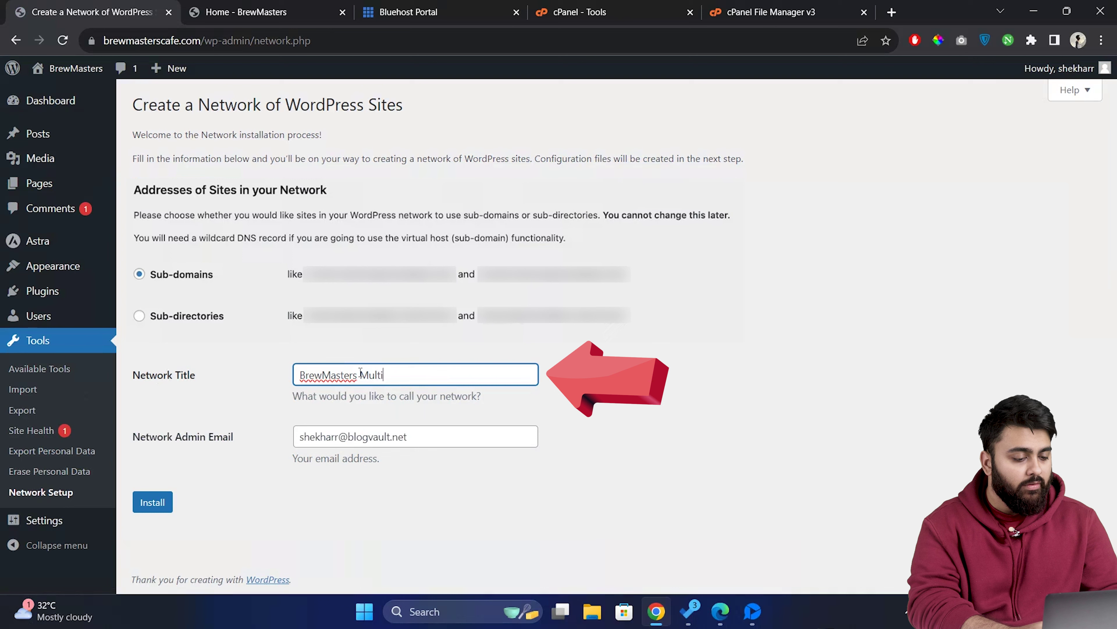
{"action": "type", "text": "site"}
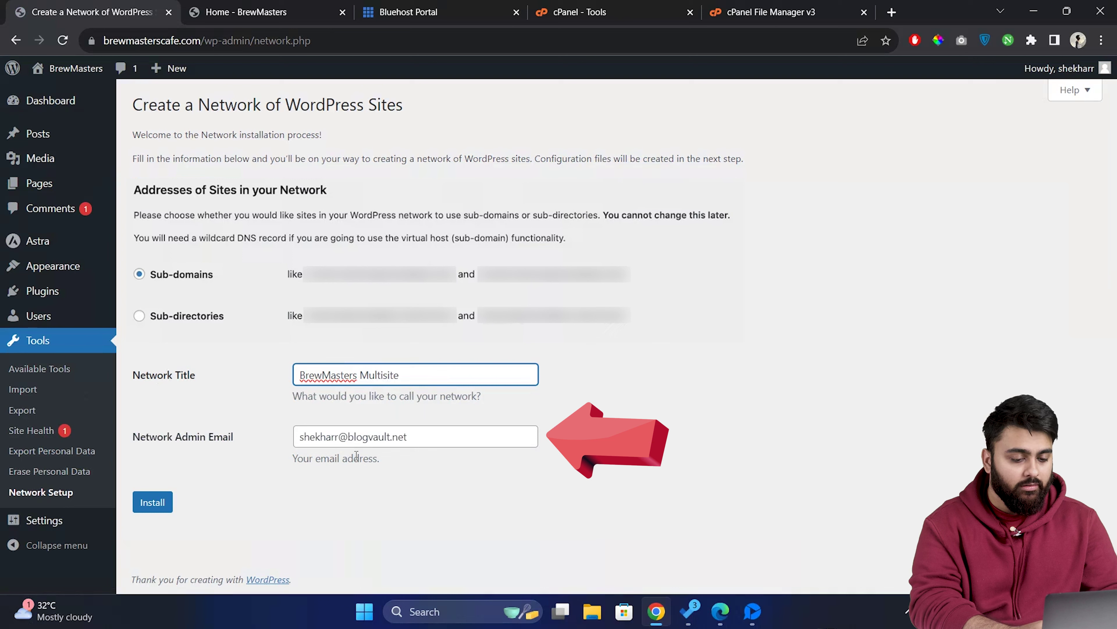
{"action": "left_click", "coordinate": [167, 504]}
Select the generated wp-config.php network rules.
{"action": "scroll", "coordinate": [510, 392], "scroll_direction": "down", "scroll_amount": 3}
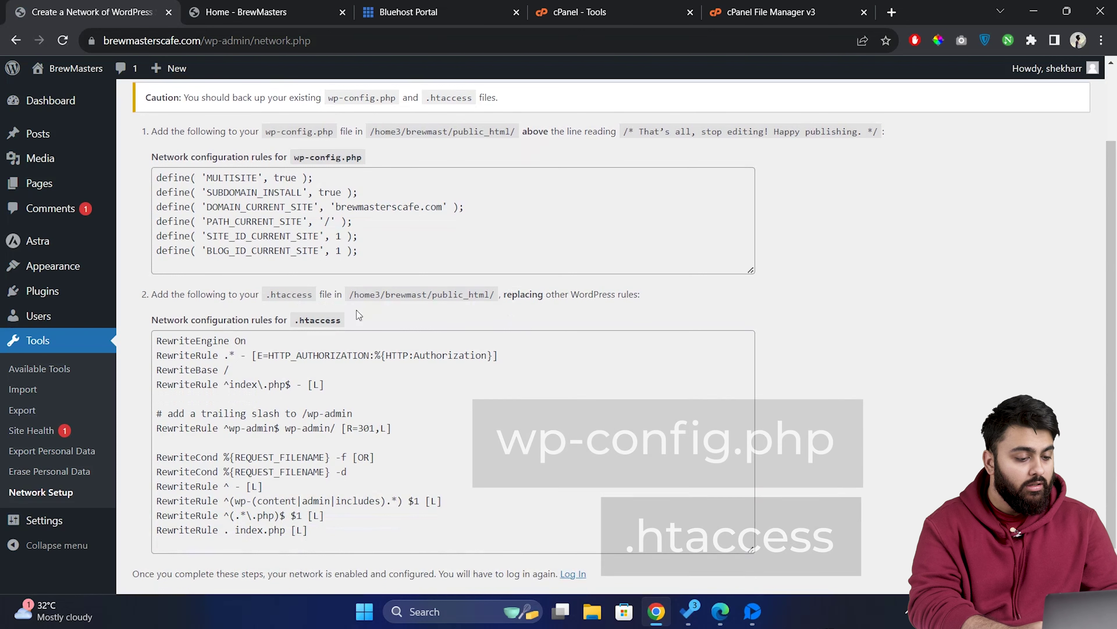
{"action": "left_click", "coordinate": [396, 257]}
{"action": "left_click_drag", "start_coordinate": [396, 257], "coordinate": [122, 179]}
{"action": "key", "text": "ctrl+c"}
Paste the copied multisite rules into wp-config.php above the stop-editing line and save.
{"action": "key", "text": "ctrl+5"}
{"action": "left_click", "coordinate": [375, 485]}
{"action": "right_click", "coordinate": [375, 484]}
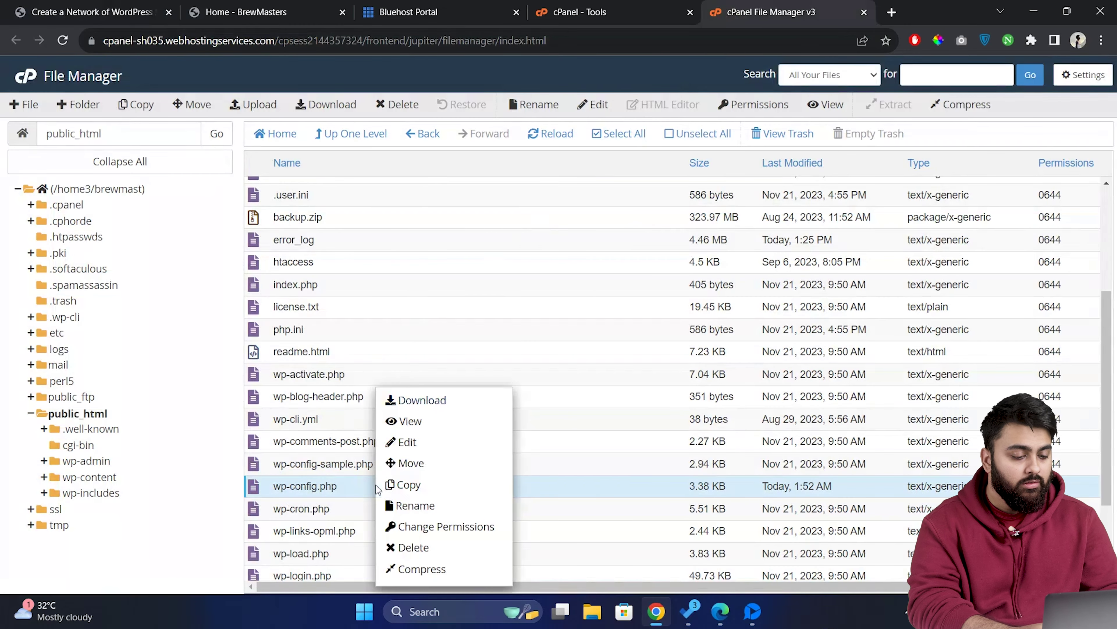
{"action": "left_click", "coordinate": [426, 443]}
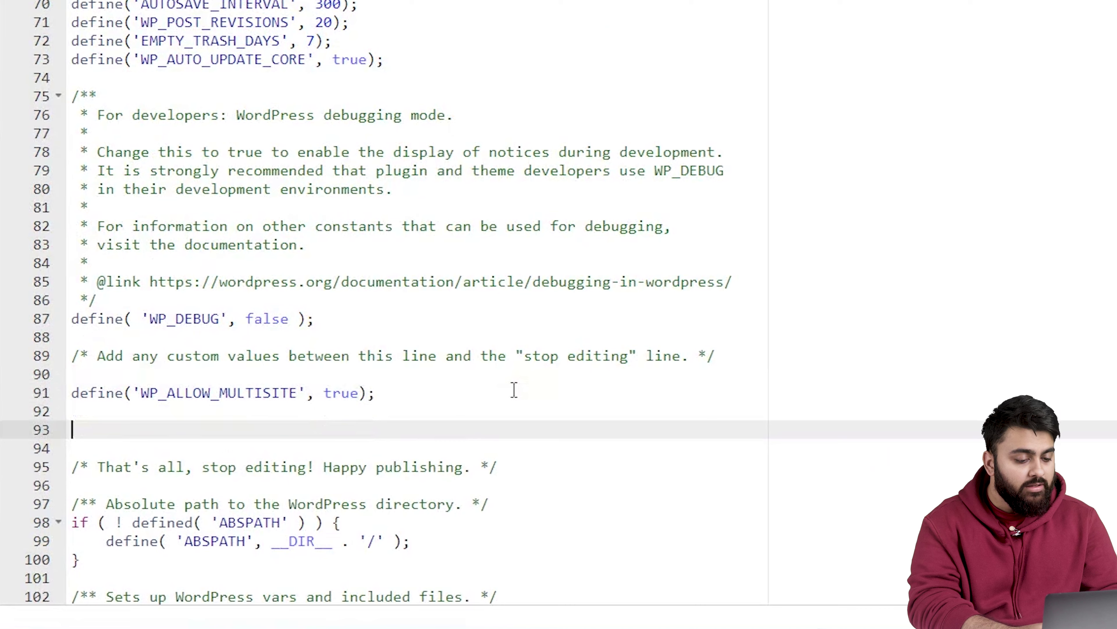
{"action": "key", "text": "ctrl+v"}
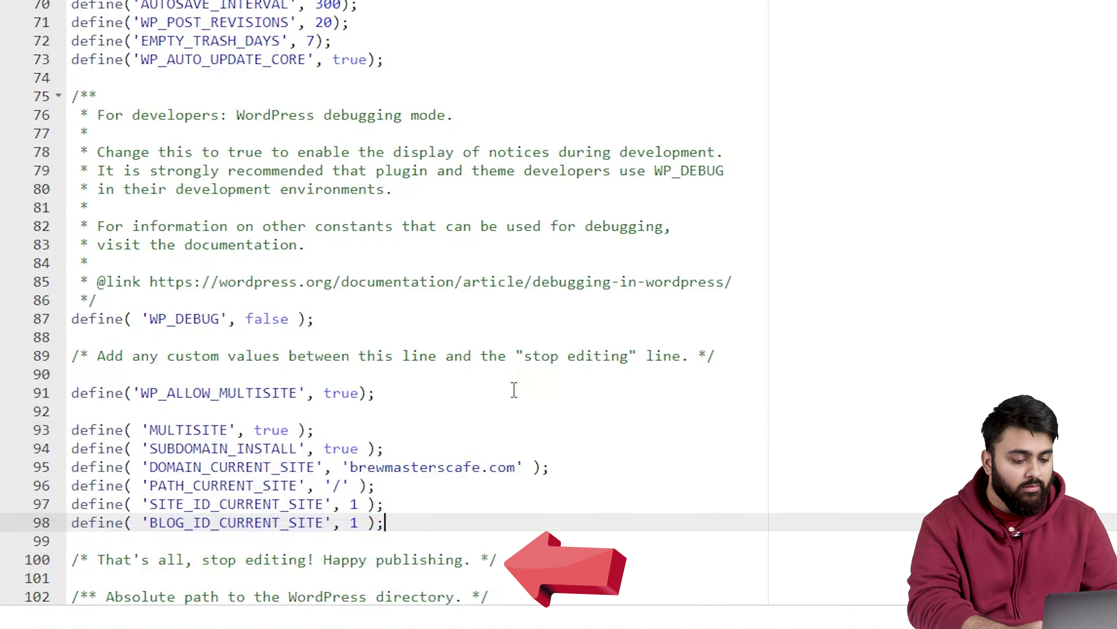
{"action": "left_click", "coordinate": [1023, 72]}
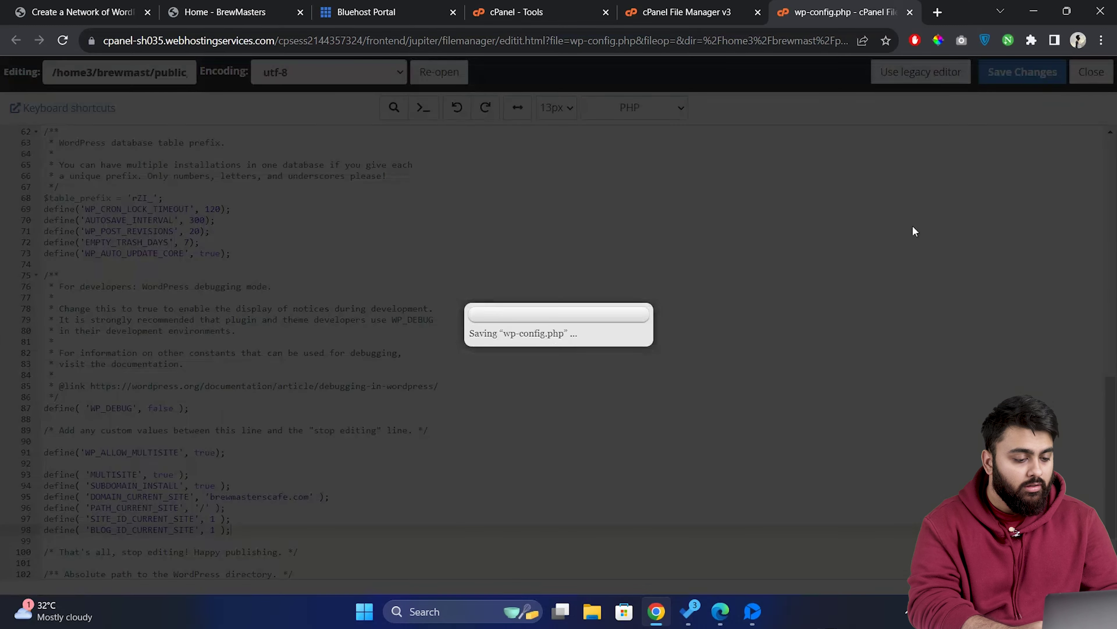
Open .htaccess for editing and select the .htaccess network rules on the setup page.
{"action": "key", "text": "ctrl+shift+Tab"}
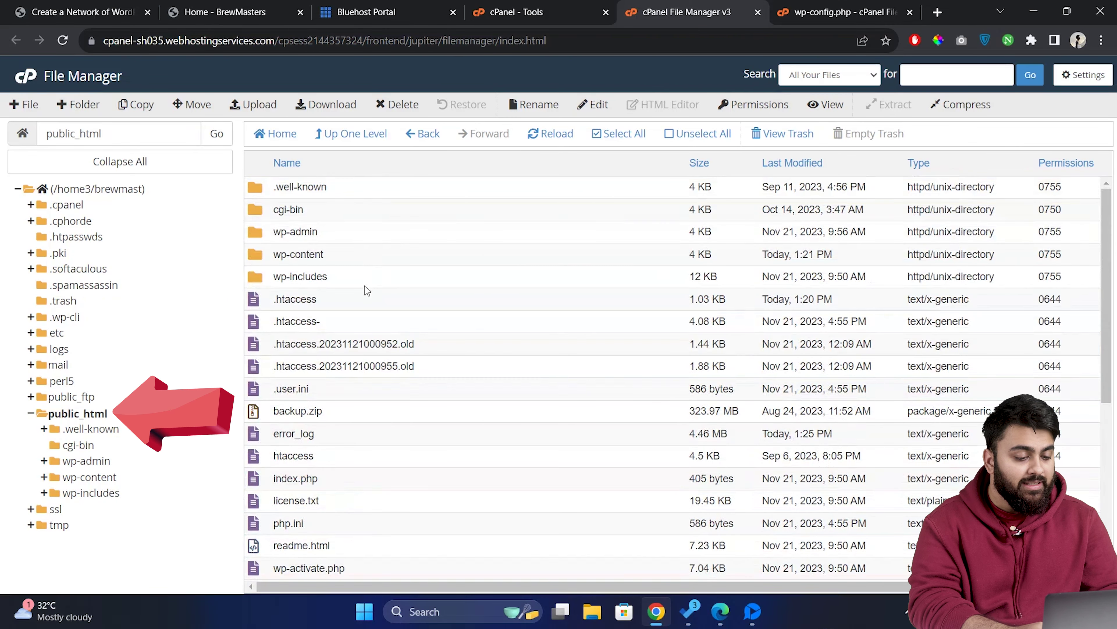
{"action": "left_click", "coordinate": [365, 293]}
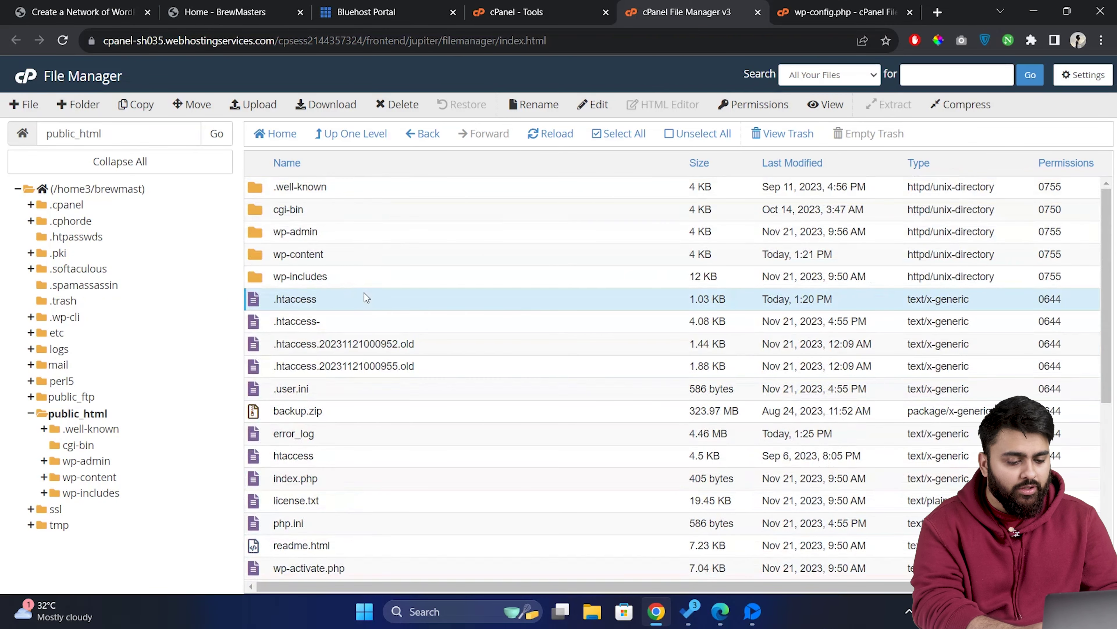
{"action": "right_click", "coordinate": [365, 292]}
{"action": "left_click", "coordinate": [427, 351]}
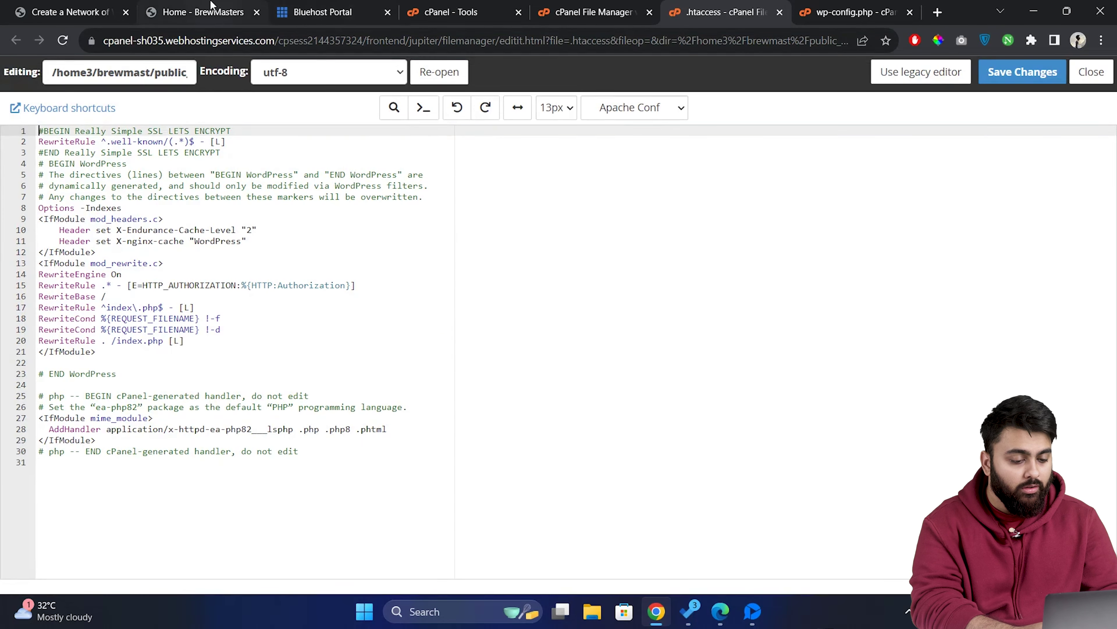
{"action": "key", "text": "ctrl+1"}
{"action": "left_click_drag", "start_coordinate": [372, 500], "coordinate": [147, 287]}
{"action": "key", "text": "ctrl+c"}
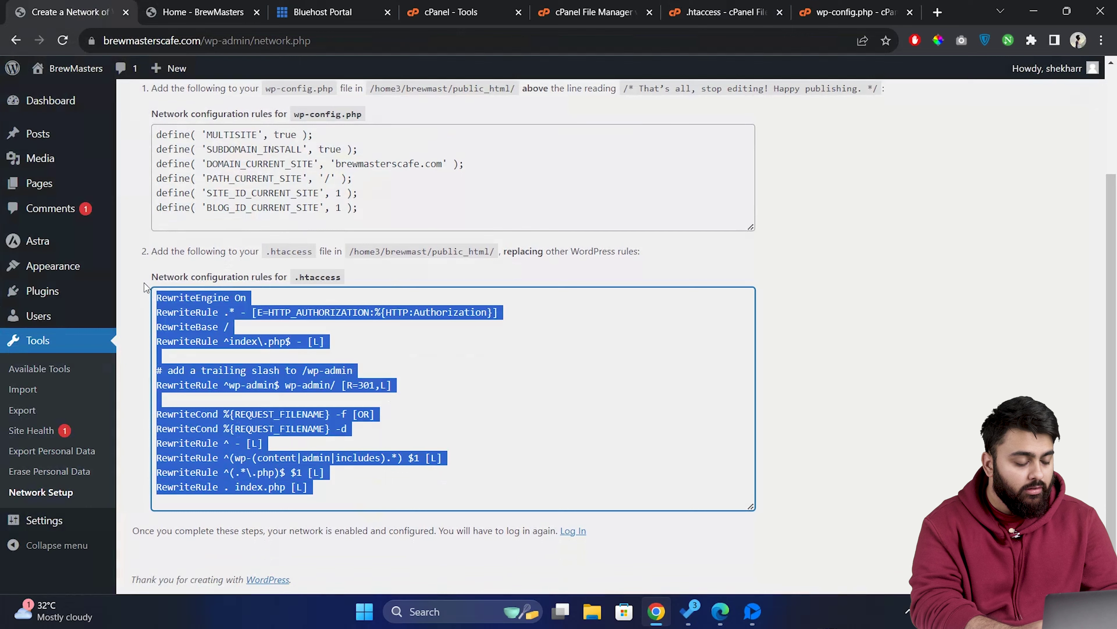
Replace all of .htaccess with the 14 multisite rewrite rules and save.
{"action": "key", "text": "ctrl+6"}
{"action": "key", "text": "ctrl+a"}
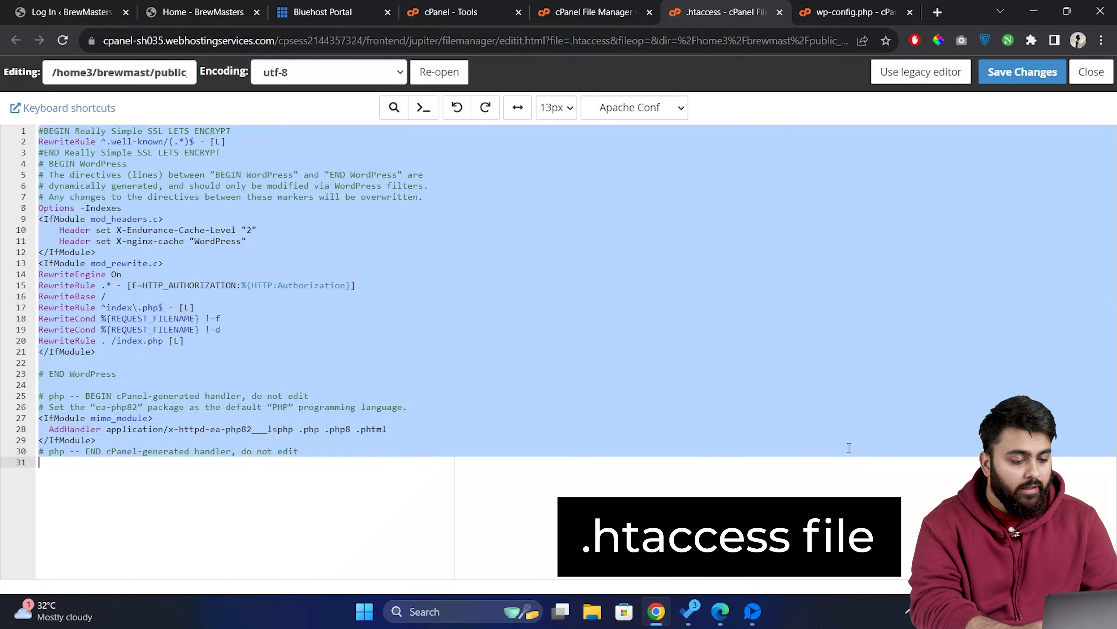
{"action": "key", "text": "ctrl+v"}
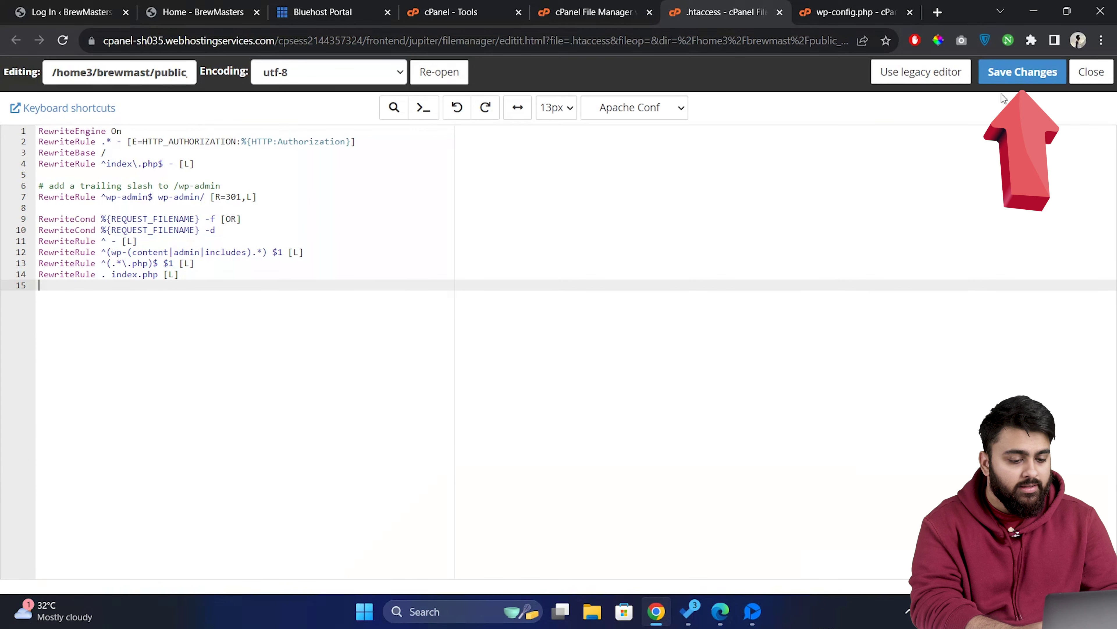
{"action": "left_click", "coordinate": [1023, 72]}
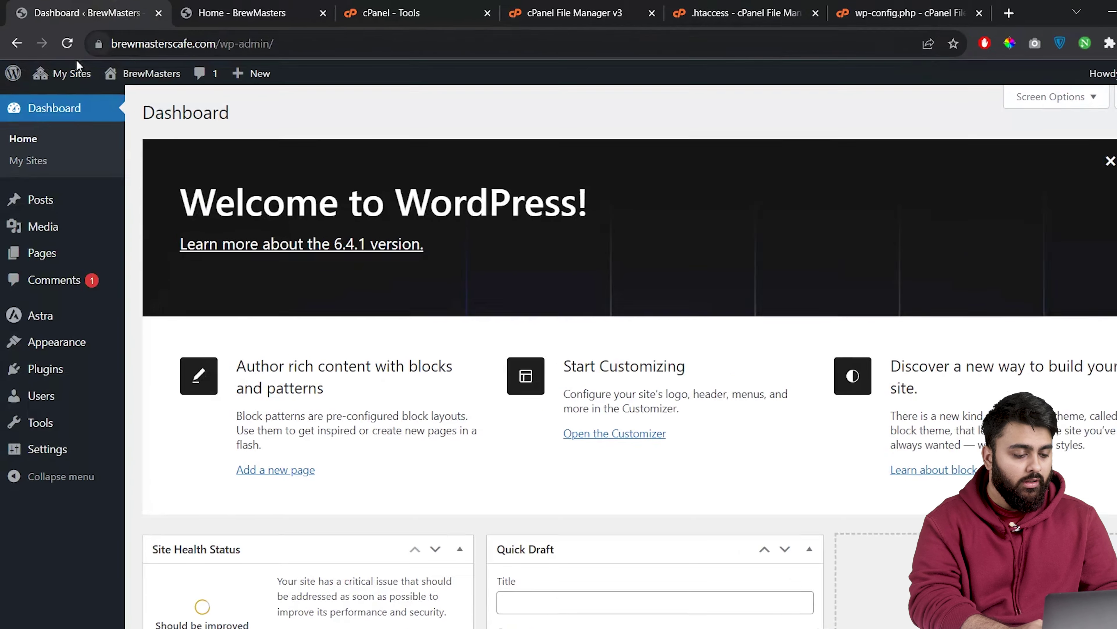
Open the Network Admin dashboard via My Sites and head to Sites > Add New Site.
{"action": "mouse_move", "coordinate": [62, 72]}
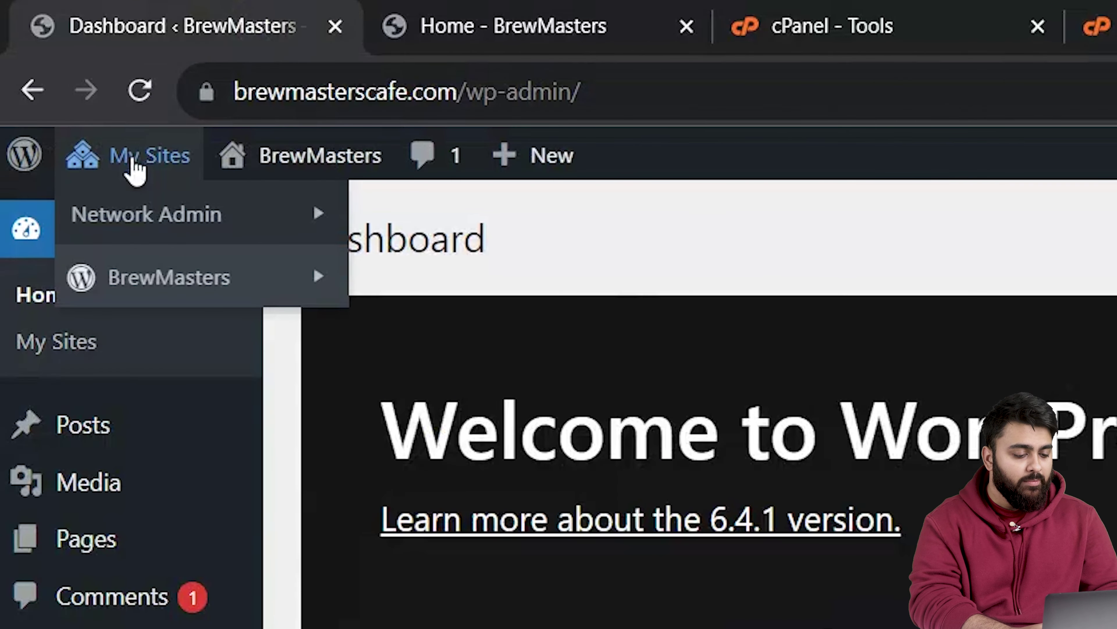
{"action": "mouse_move", "coordinate": [154, 226]}
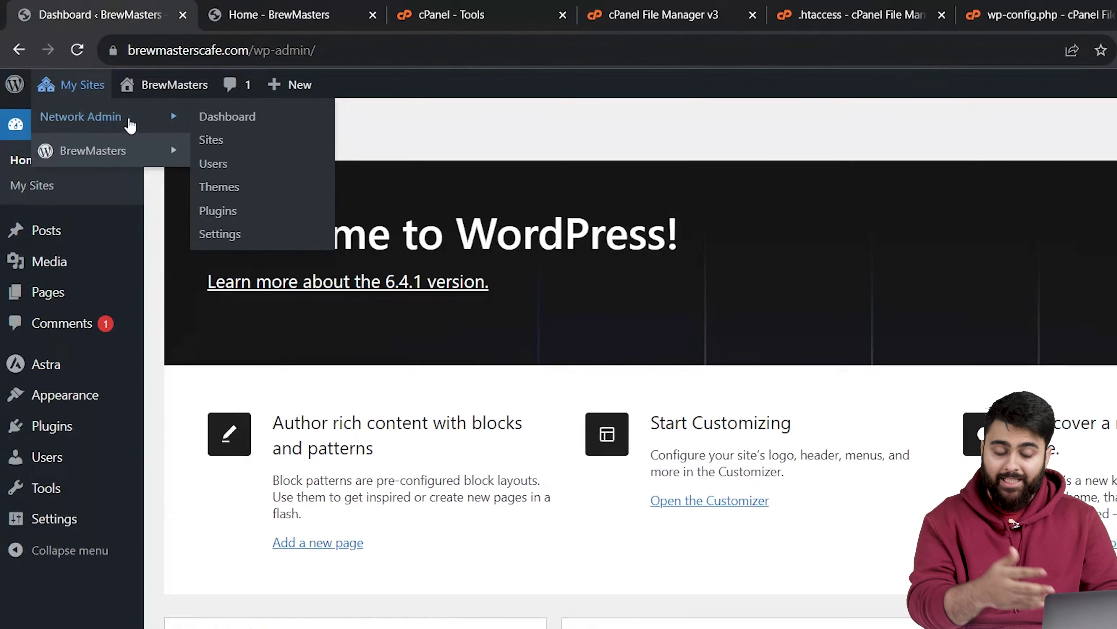
{"action": "left_click", "coordinate": [237, 222]}
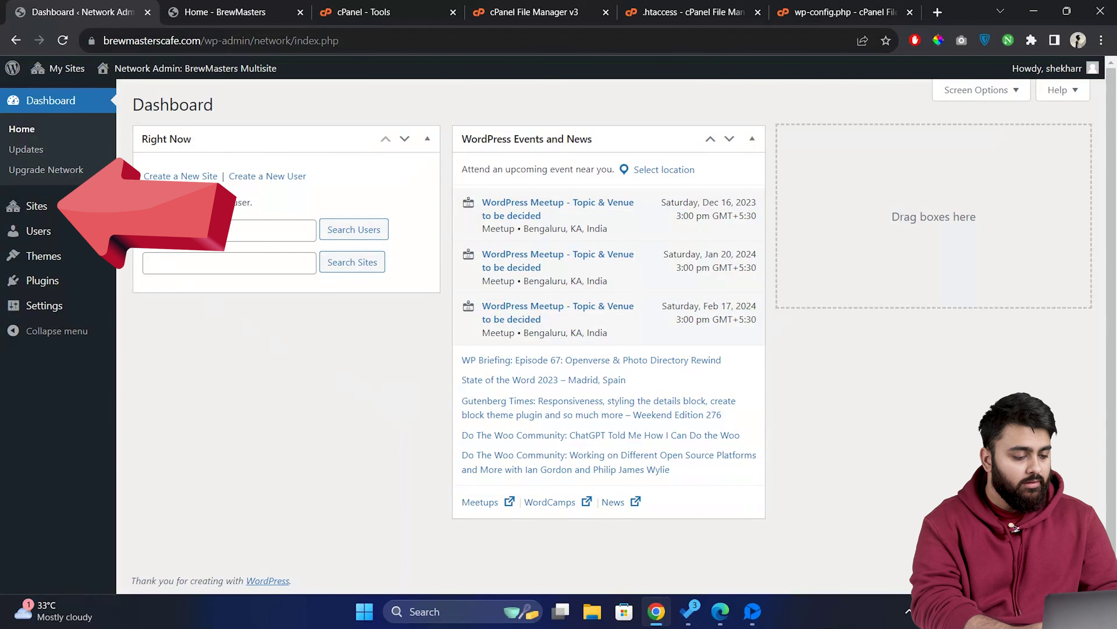
{"action": "mouse_move", "coordinate": [36, 205]}
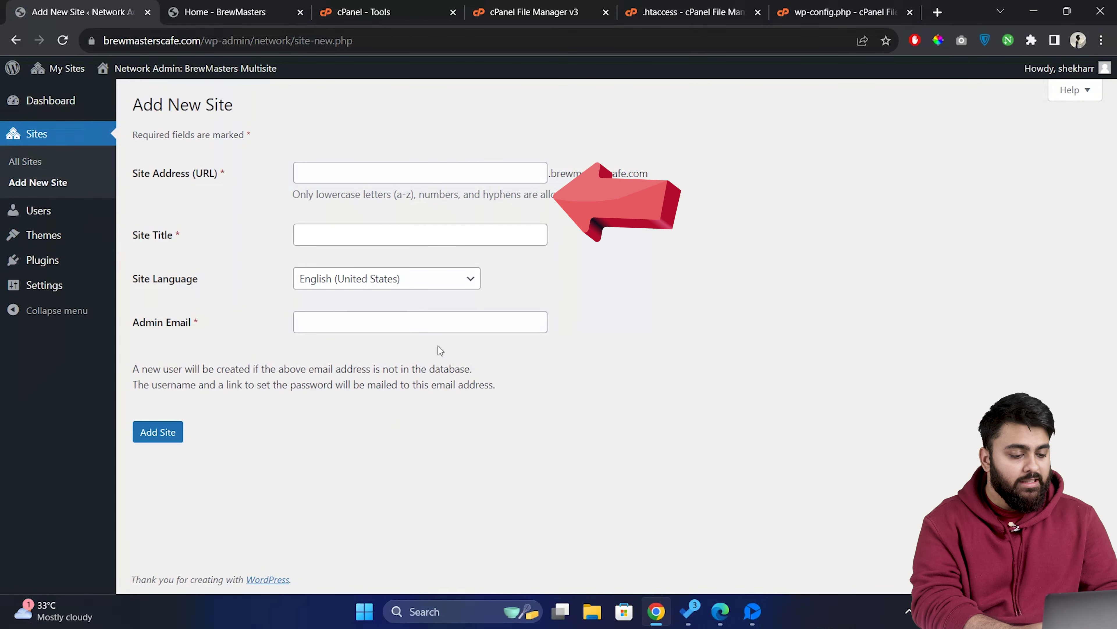
Add a new site with address 'shop', title 'Shop', and the admin's e-mail address.
{"action": "left_click", "coordinate": [360, 174]}
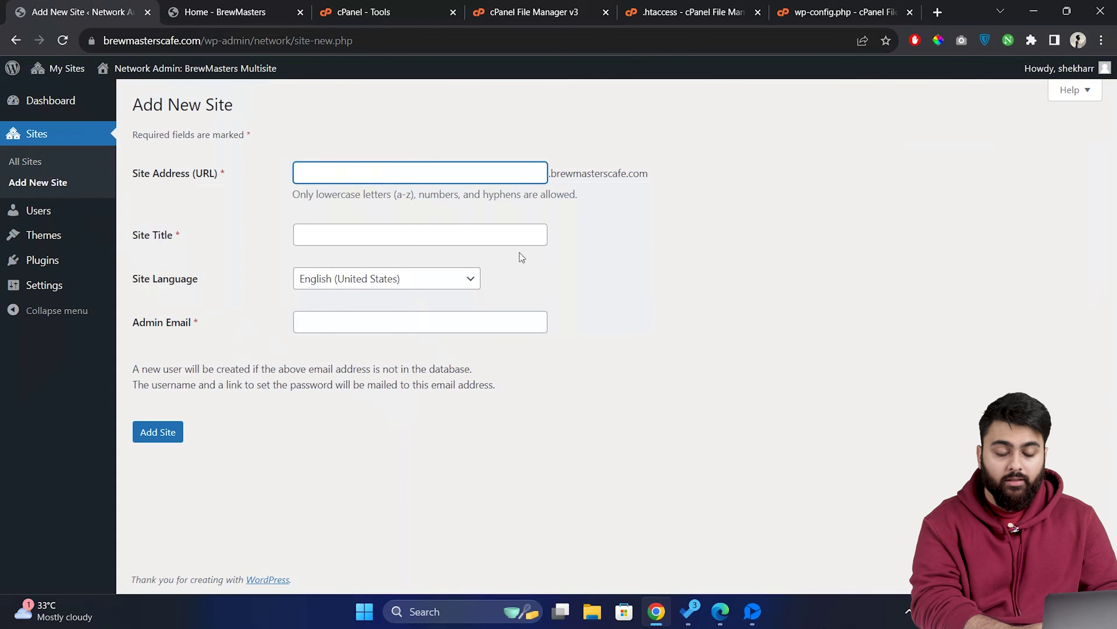
{"action": "type", "text": "shop"}
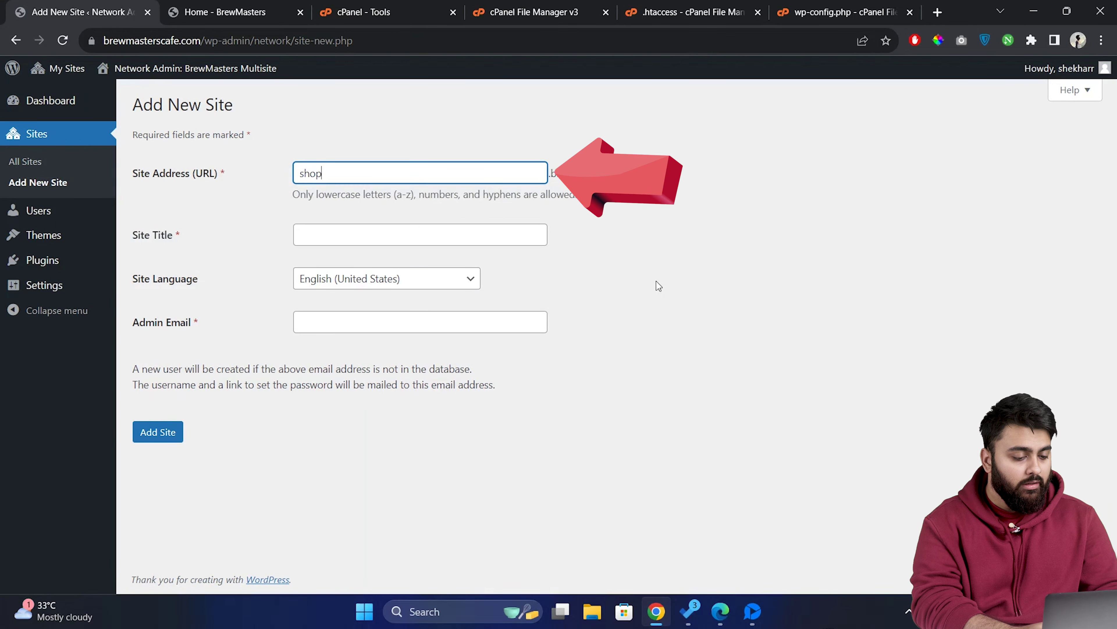
{"action": "left_click", "coordinate": [494, 231]}
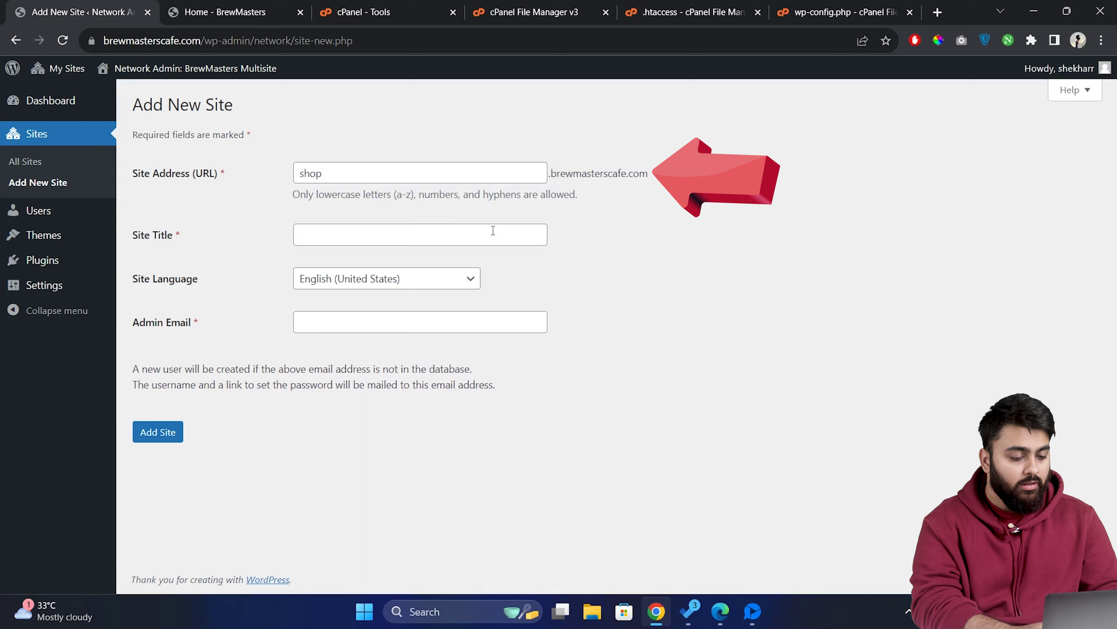
{"action": "left_click", "coordinate": [494, 231]}
{"action": "type", "text": "Shop"}
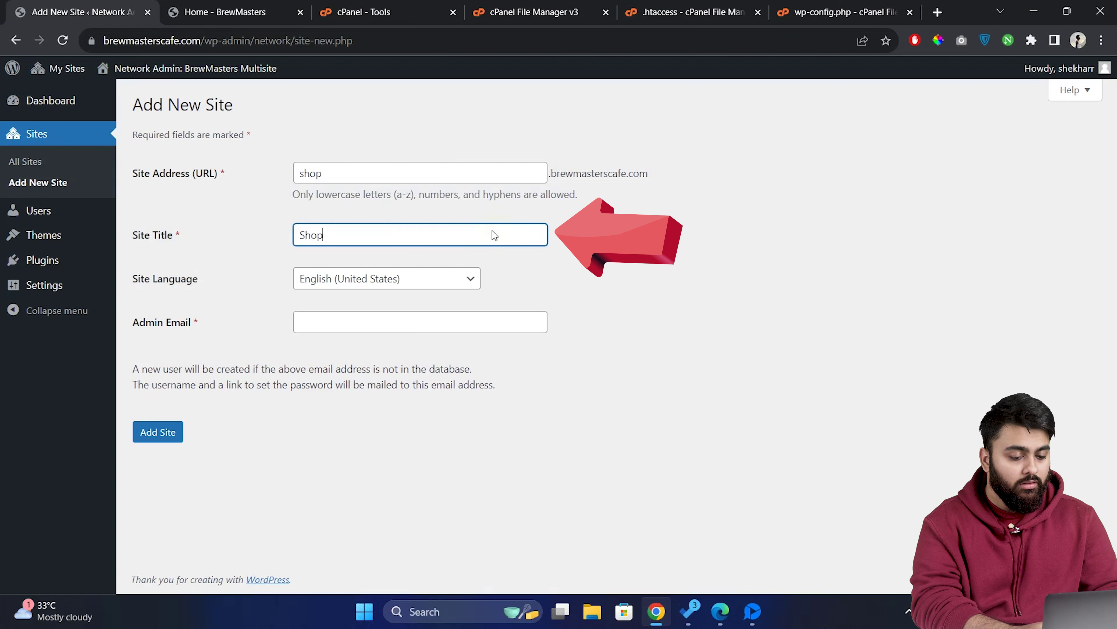
{"action": "left_click", "coordinate": [473, 329]}
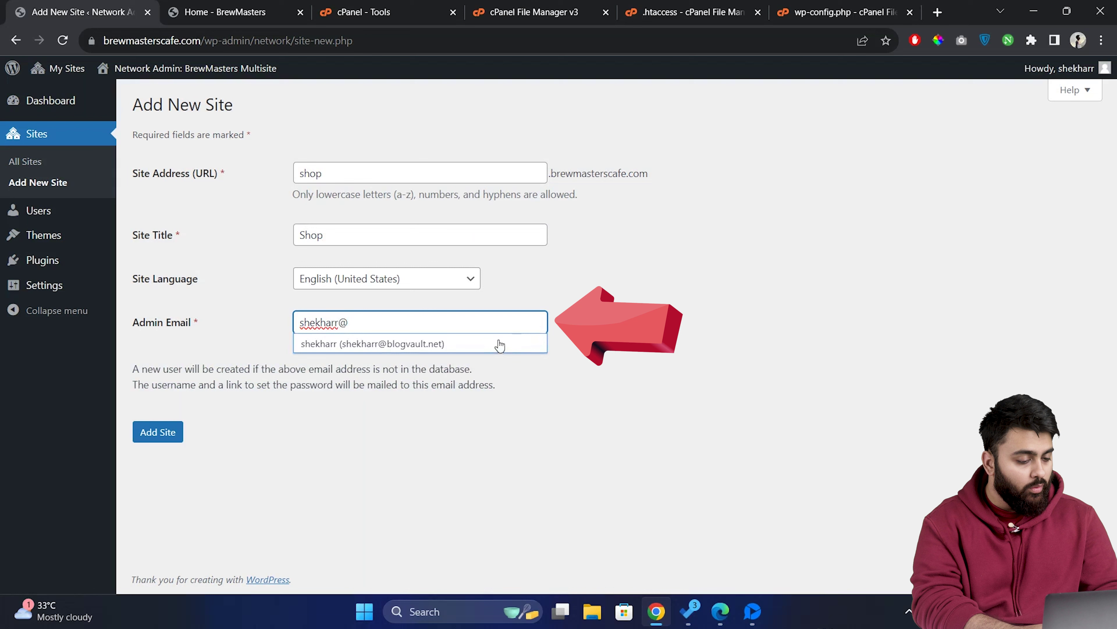
{"action": "left_click", "coordinate": [498, 344]}
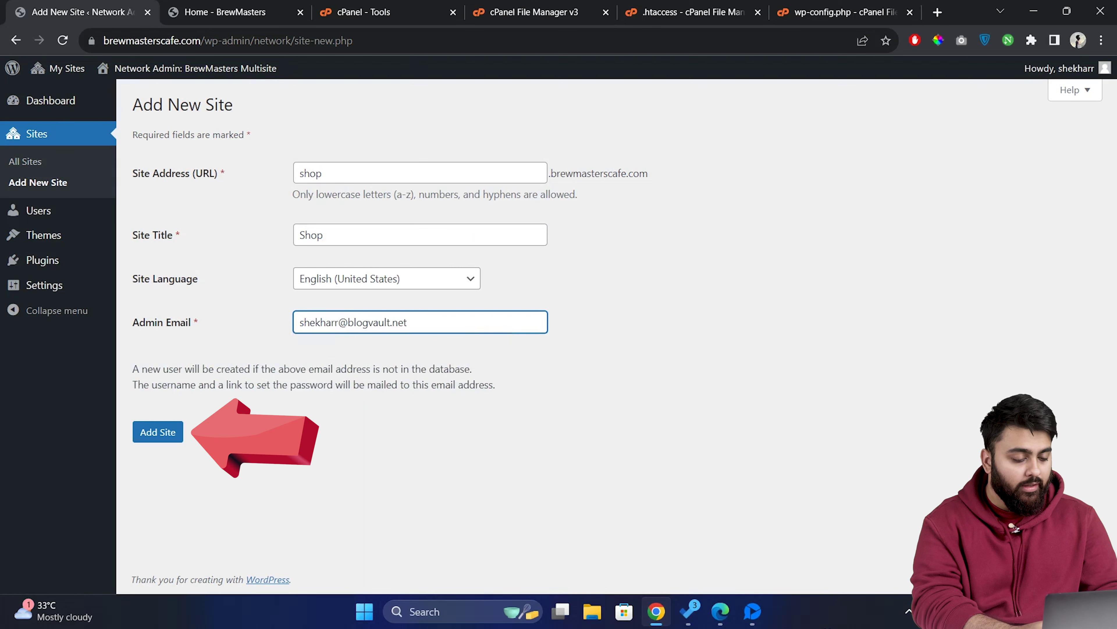
{"action": "left_click", "coordinate": [166, 435]}
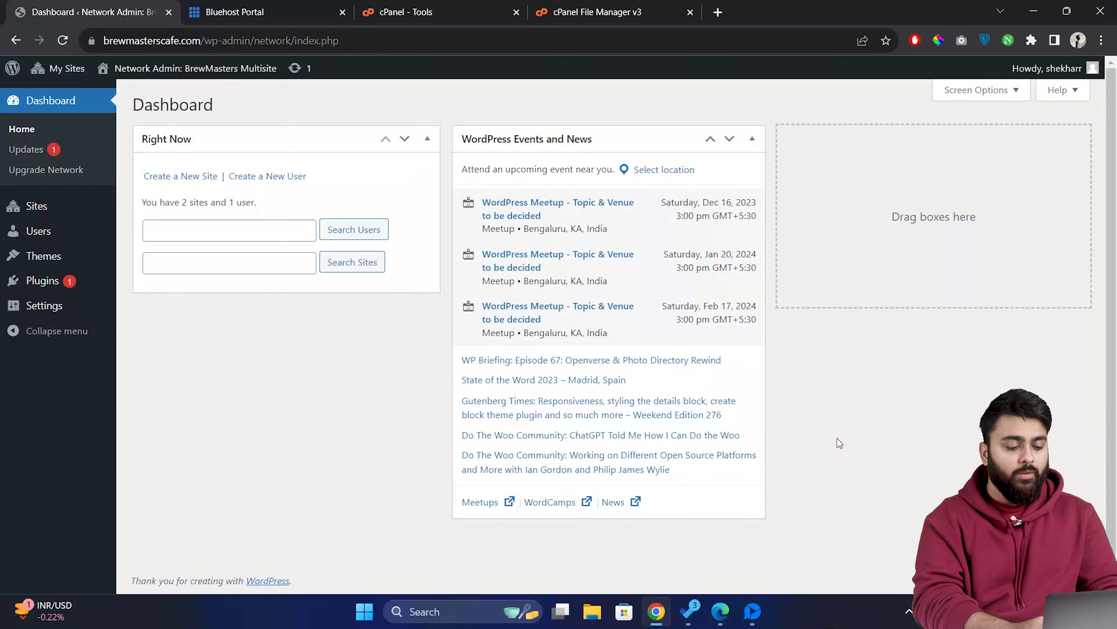
Search for Elementor and install the Elementor Website Builder plugin for the network.
{"action": "mouse_move", "coordinate": [42, 281]}
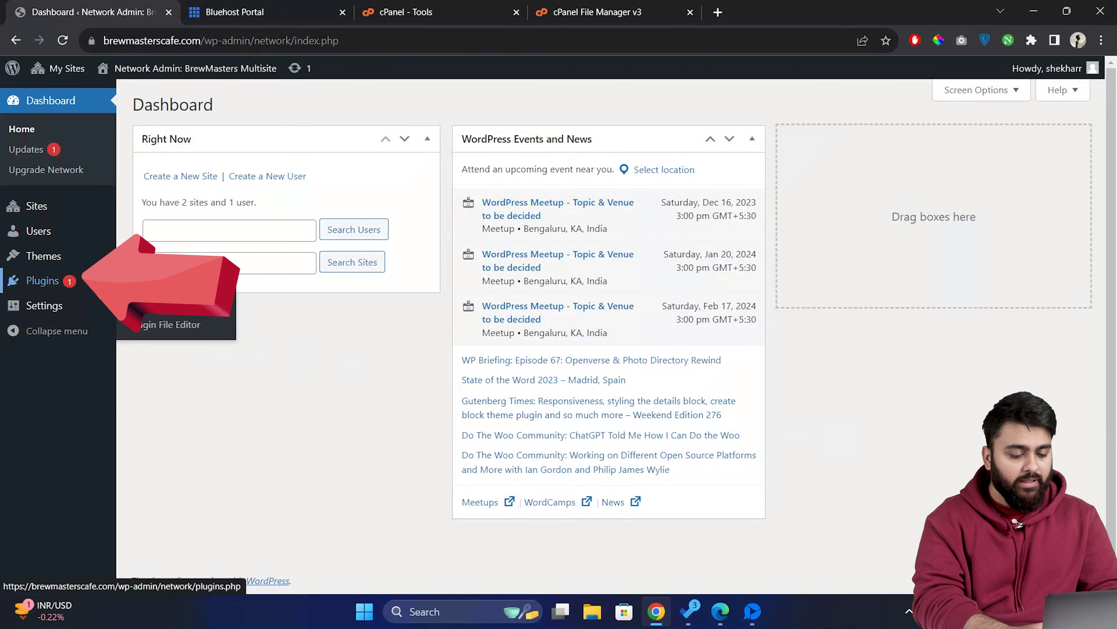
{"action": "left_click", "coordinate": [214, 313]}
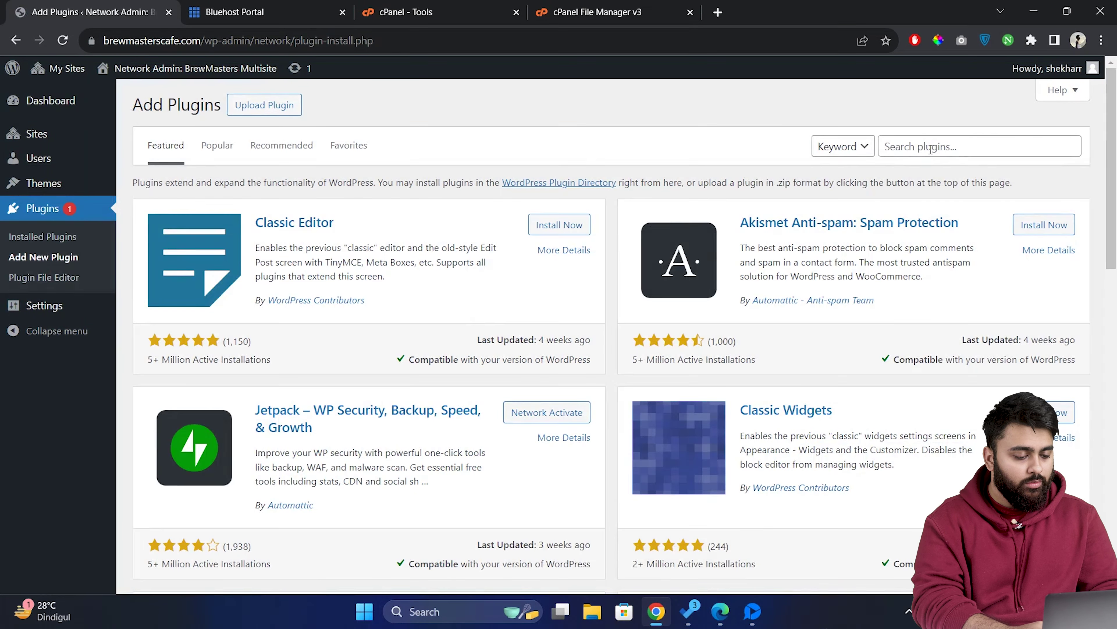
{"action": "type", "text": "ntor"}
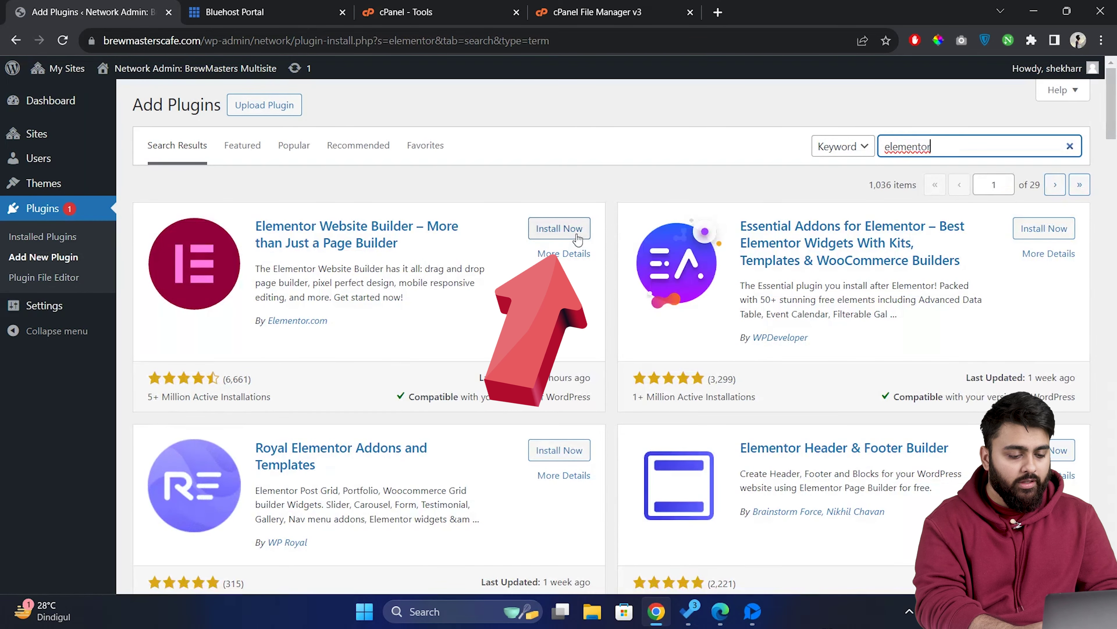
{"action": "left_click", "coordinate": [567, 229]}
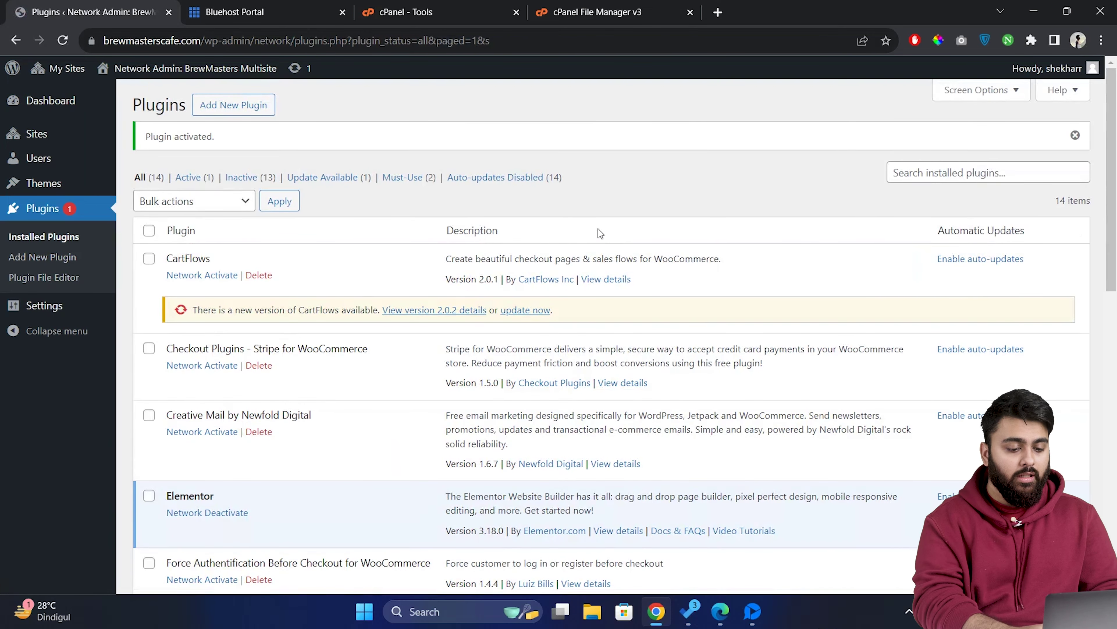
{"action": "scroll", "coordinate": [598, 229], "scroll_direction": "down", "scroll_amount": 3}
Install Twenty Twenty-One from the network's Add New Themes page, then view the network's Installed Themes list.
{"action": "mouse_move", "coordinate": [64, 163]}
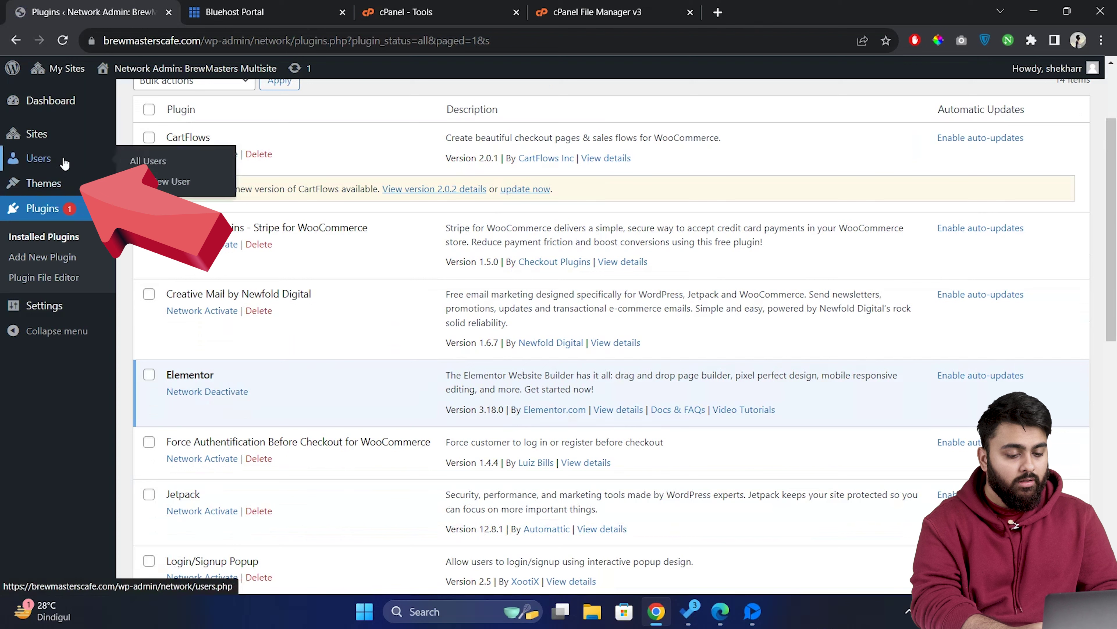
{"action": "mouse_move", "coordinate": [66, 186]}
{"action": "left_click", "coordinate": [164, 206]}
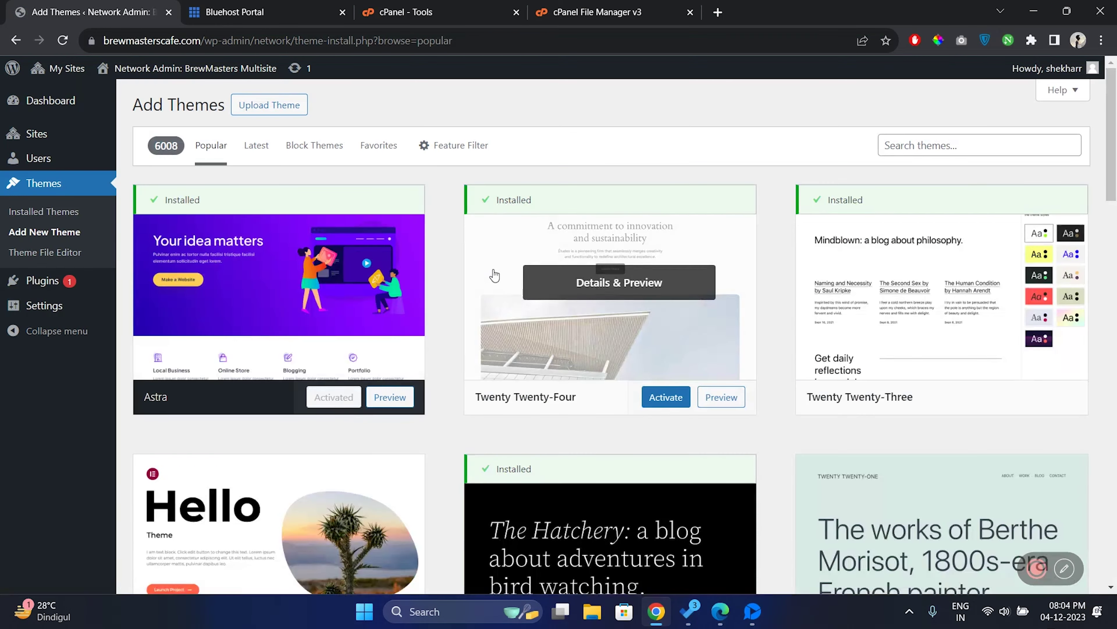
{"action": "scroll", "coordinate": [493, 282], "scroll_direction": "down", "scroll_amount": 4}
{"action": "scroll", "coordinate": [493, 282], "scroll_direction": "down", "scroll_amount": 7}
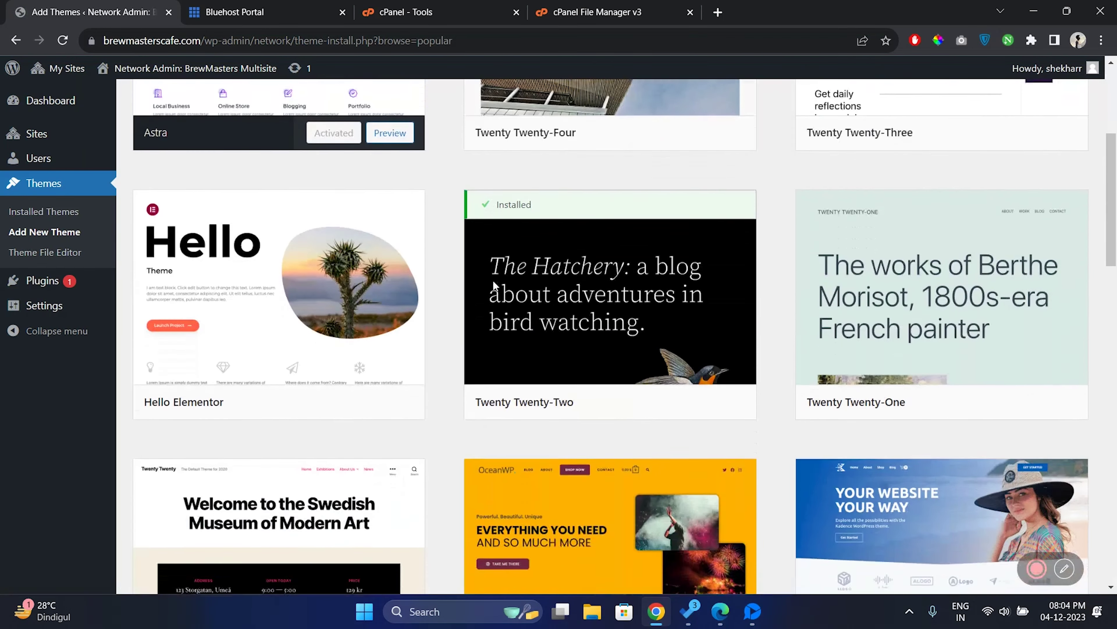
{"action": "scroll", "coordinate": [426, 324], "scroll_direction": "up", "scroll_amount": 5}
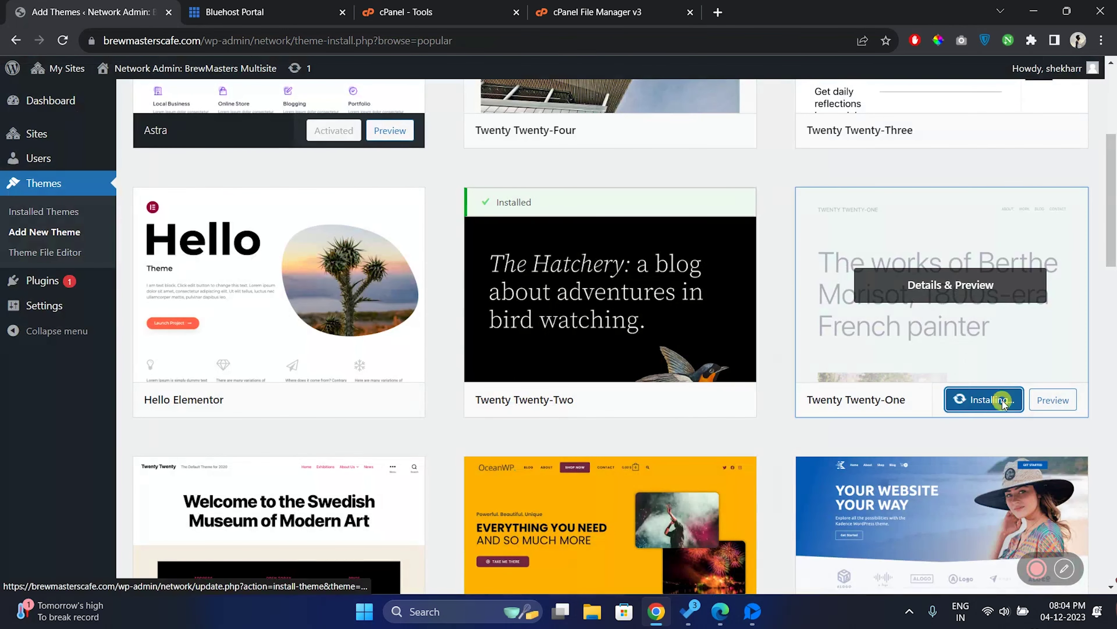
{"action": "left_click", "coordinate": [1001, 399]}
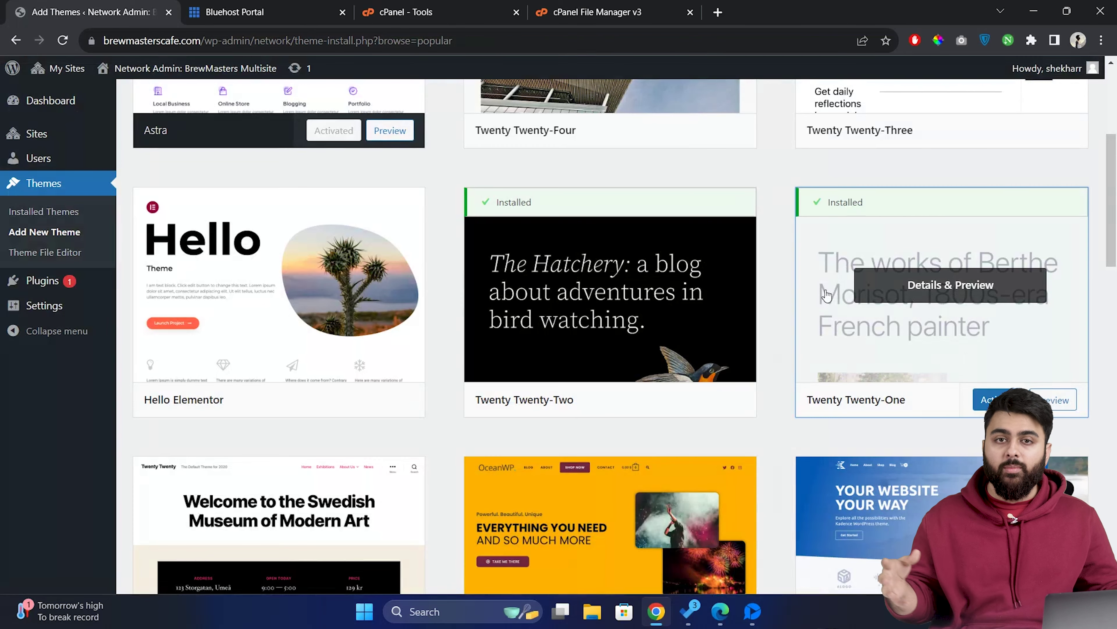
{"action": "left_click", "coordinate": [63, 185]}
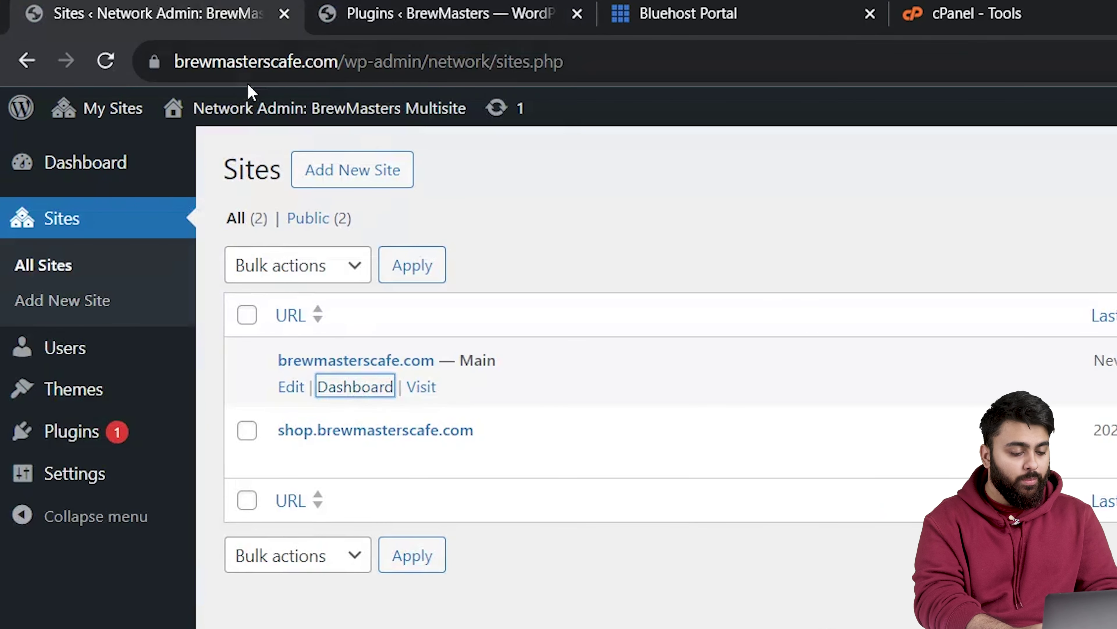
Open the brewmasterscafe.com and shop.brewmasterscafe.com front ends in separate tabs, with the Shop tab showing.
{"action": "left_click", "coordinate": [423, 390], "text": "ctrl"}
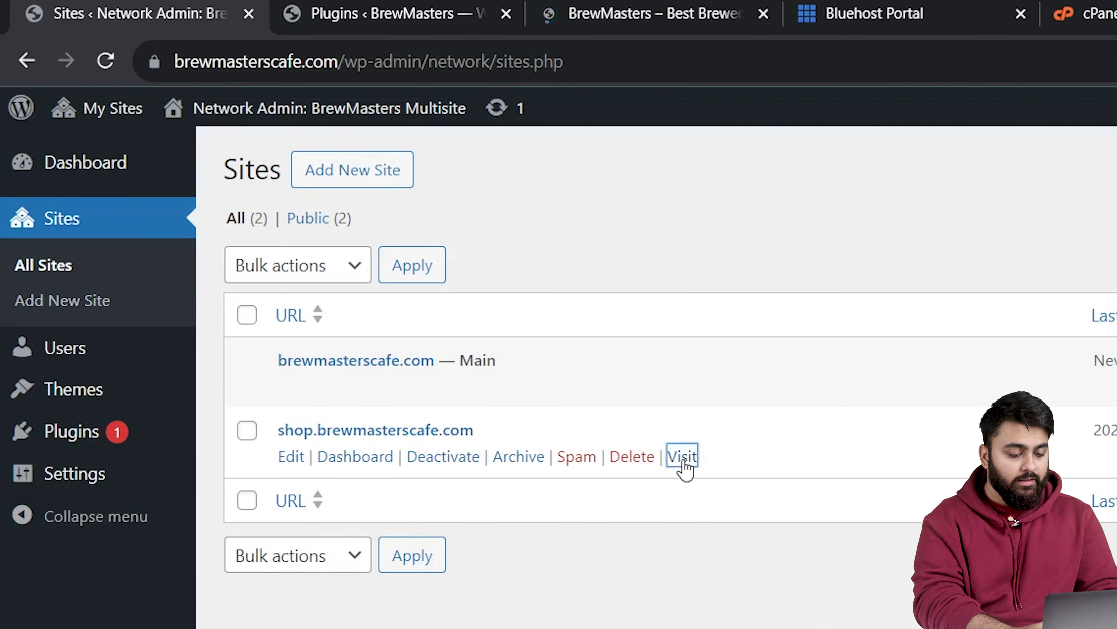
{"action": "left_click", "coordinate": [651, 13]}
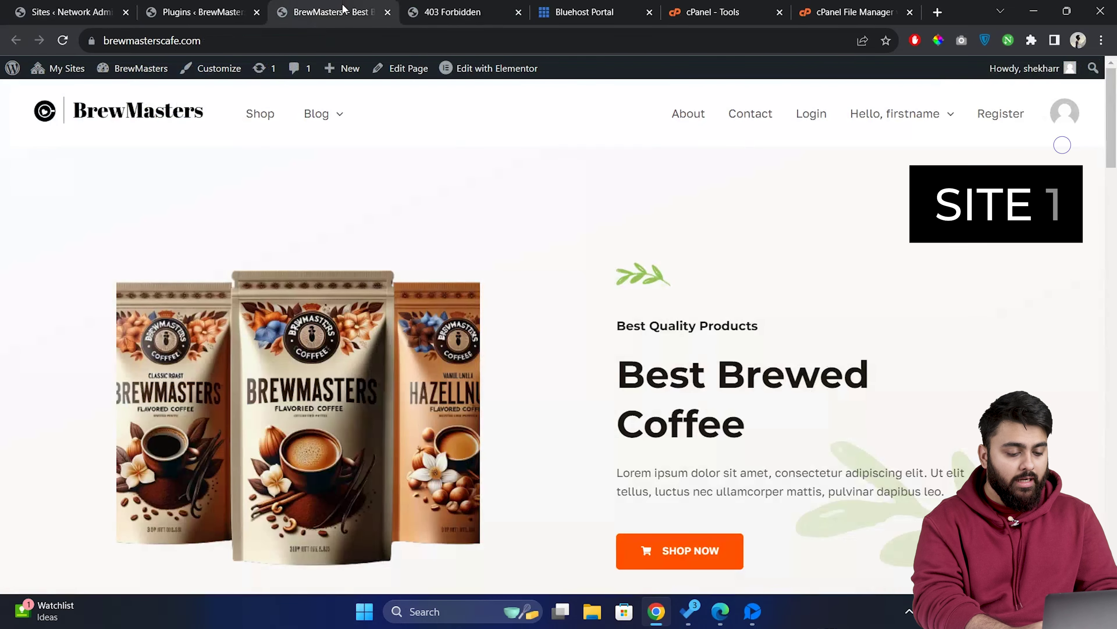
{"action": "left_click", "coordinate": [444, 11]}
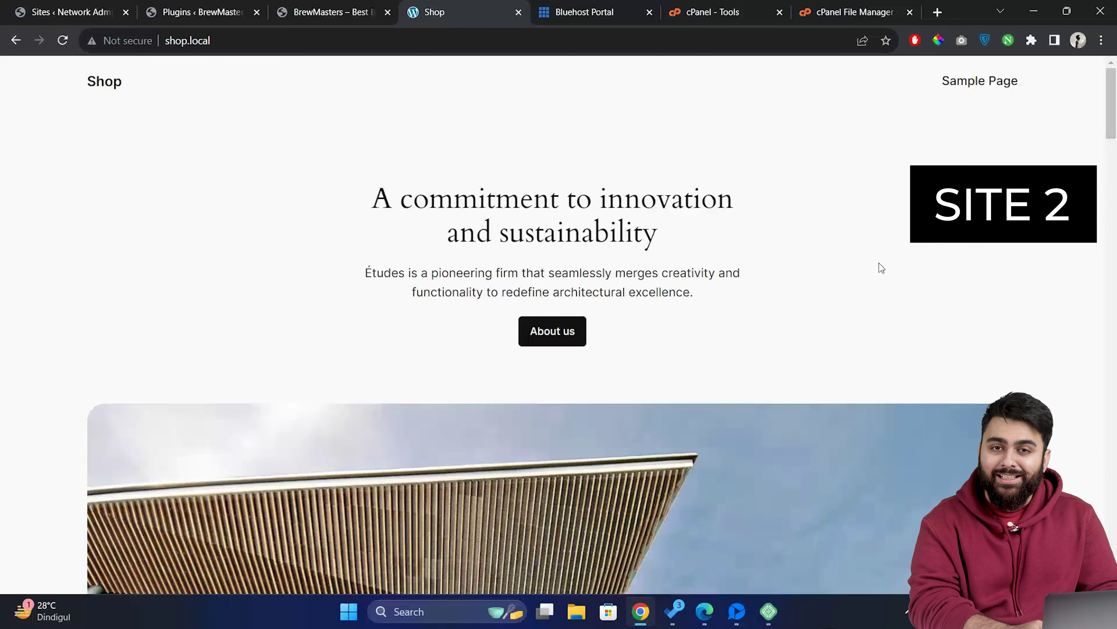